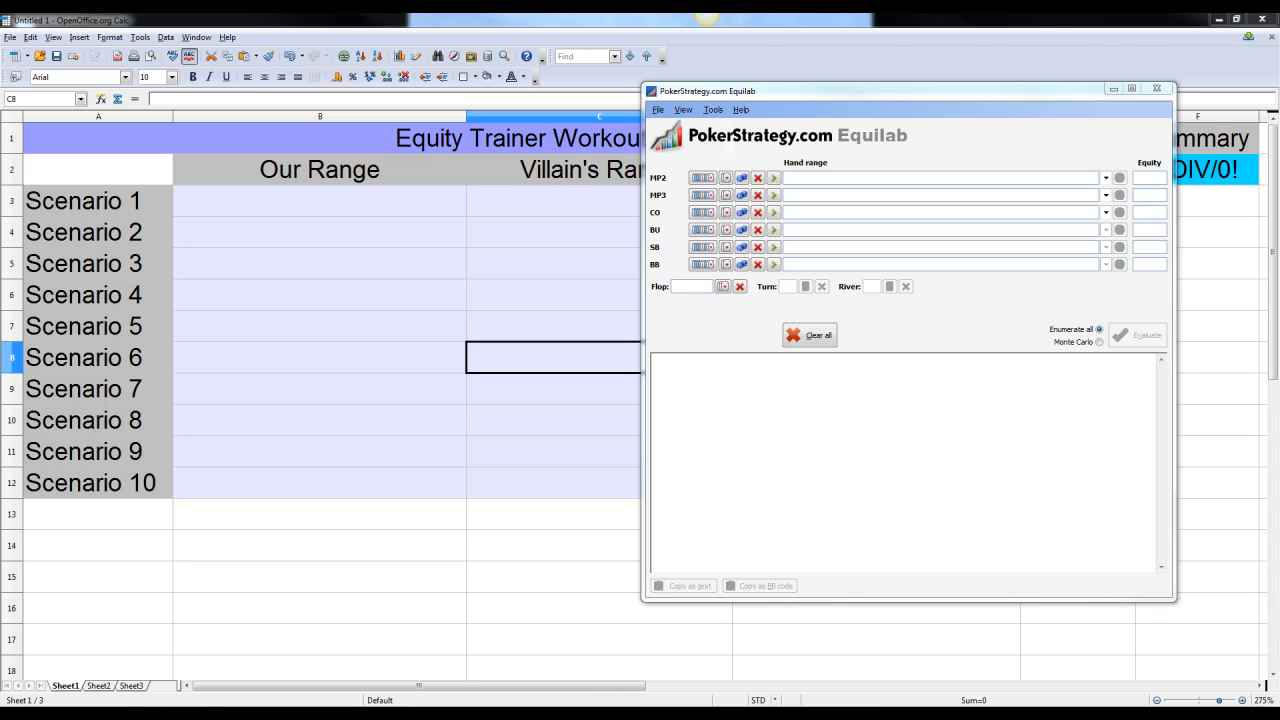
# Step: Open the Equity Trainer and set the quiz to user-defined ranges
pyautogui.moveTo(850, 91); pyautogui.dragTo(654, 102)
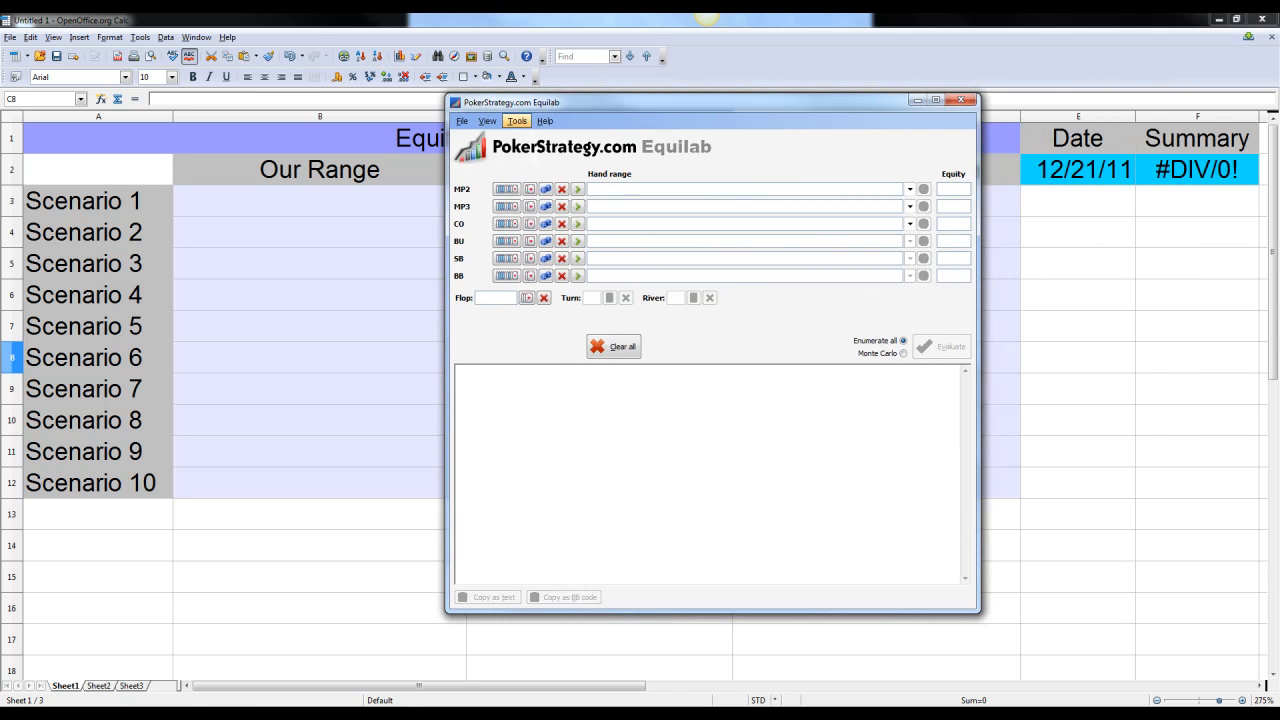
pyautogui.click(517, 121)
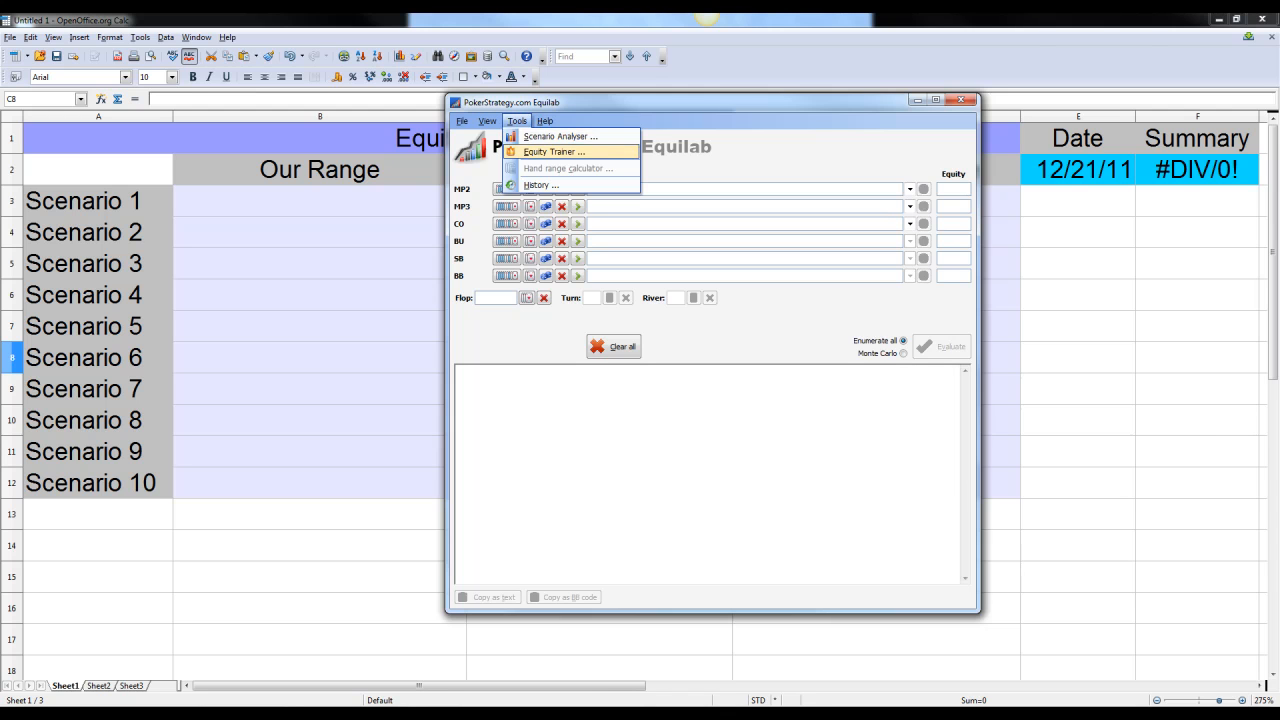
pyautogui.click(554, 151)
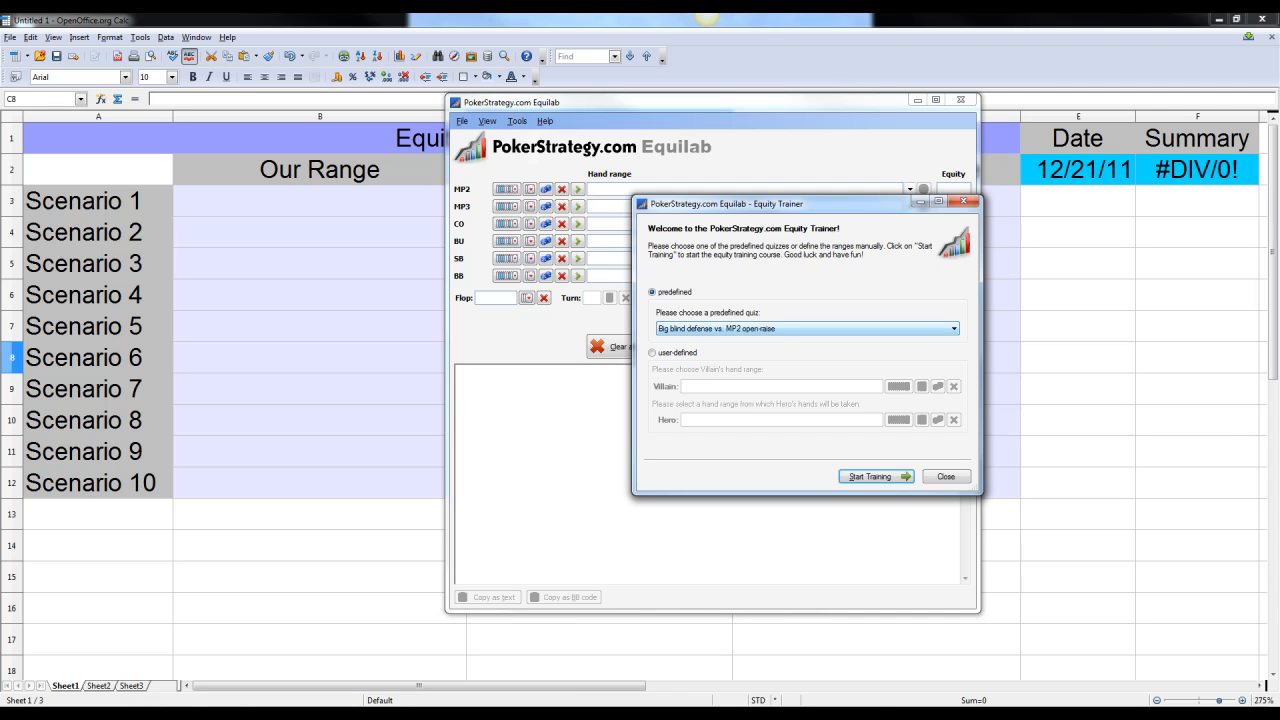
pyautogui.click(808, 329)
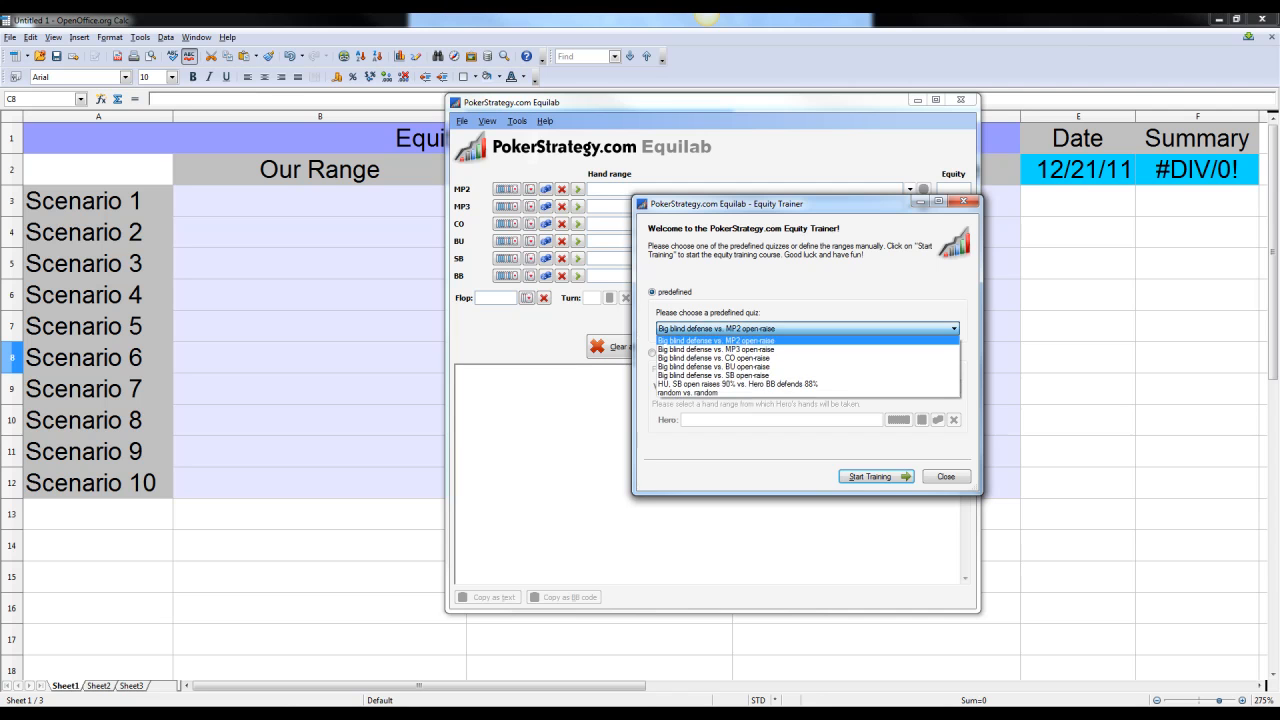
pyautogui.click(808, 329)
pyautogui.click(653, 353)
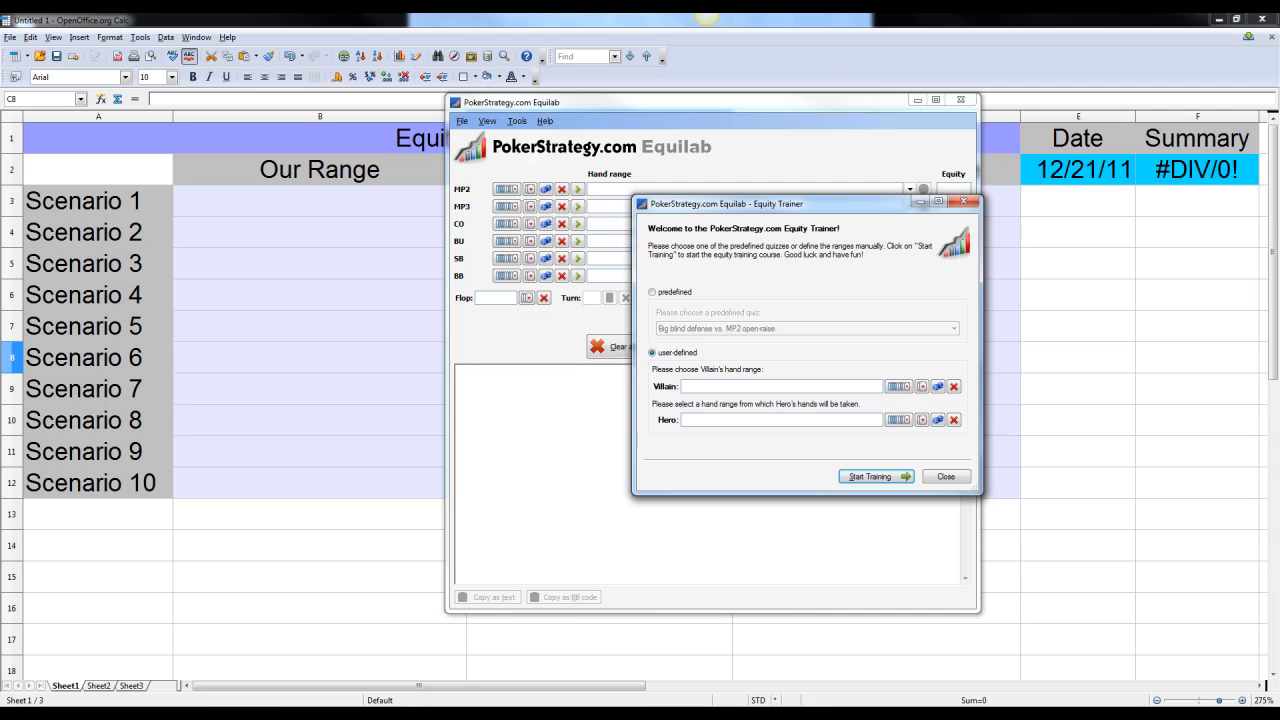
# Step: Set Villain's hand range to the user-defined "Tight OOP 3-betting range"
pyautogui.click(899, 386)
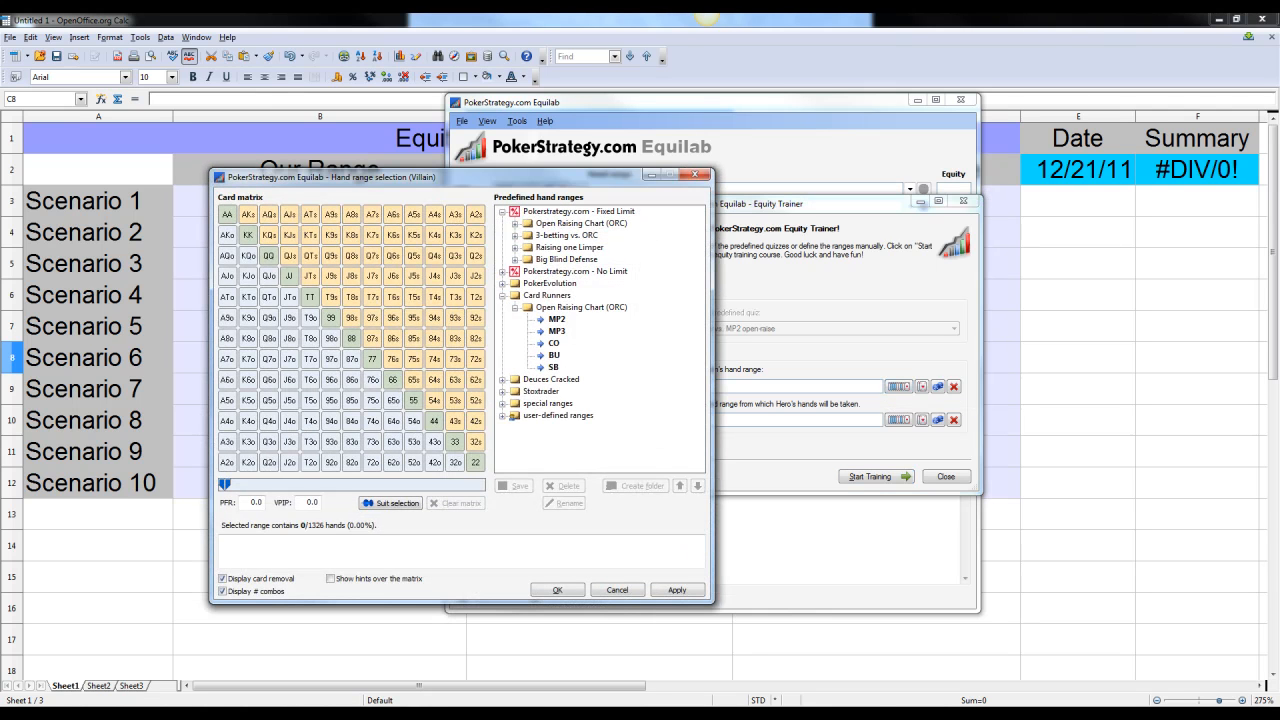
pyautogui.click(515, 307)
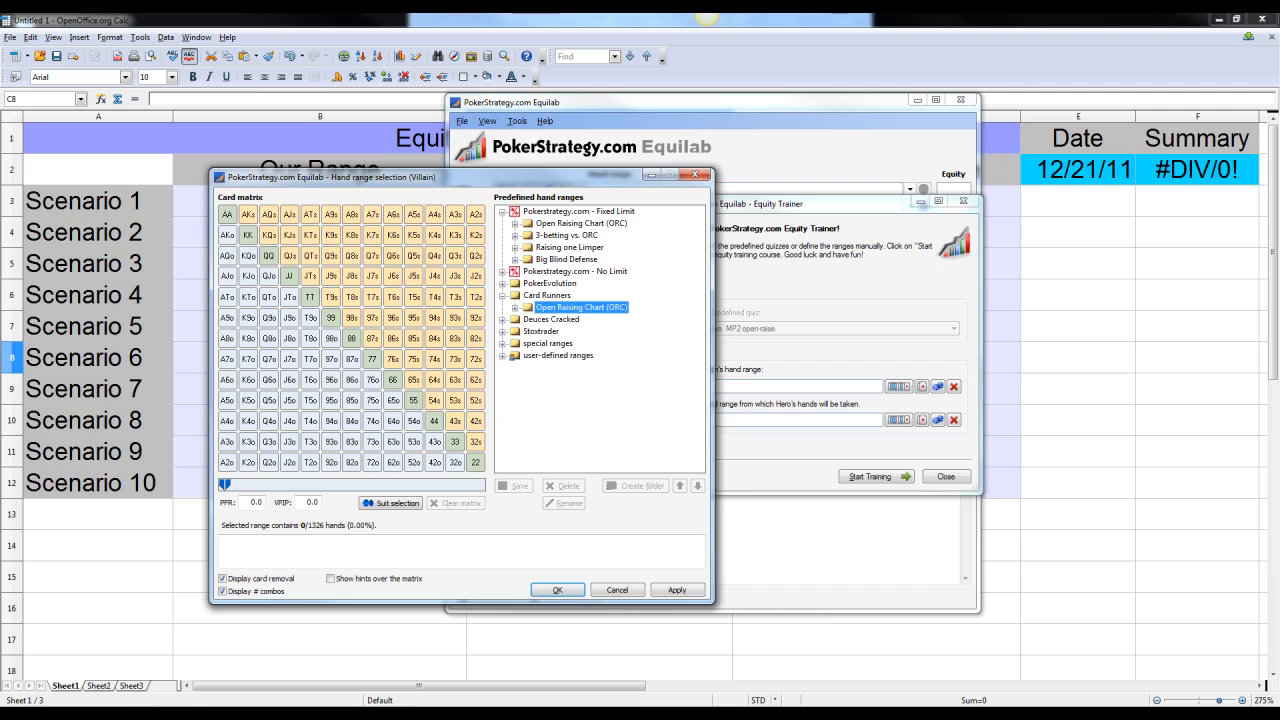
pyautogui.click(502, 295)
pyautogui.click(502, 344)
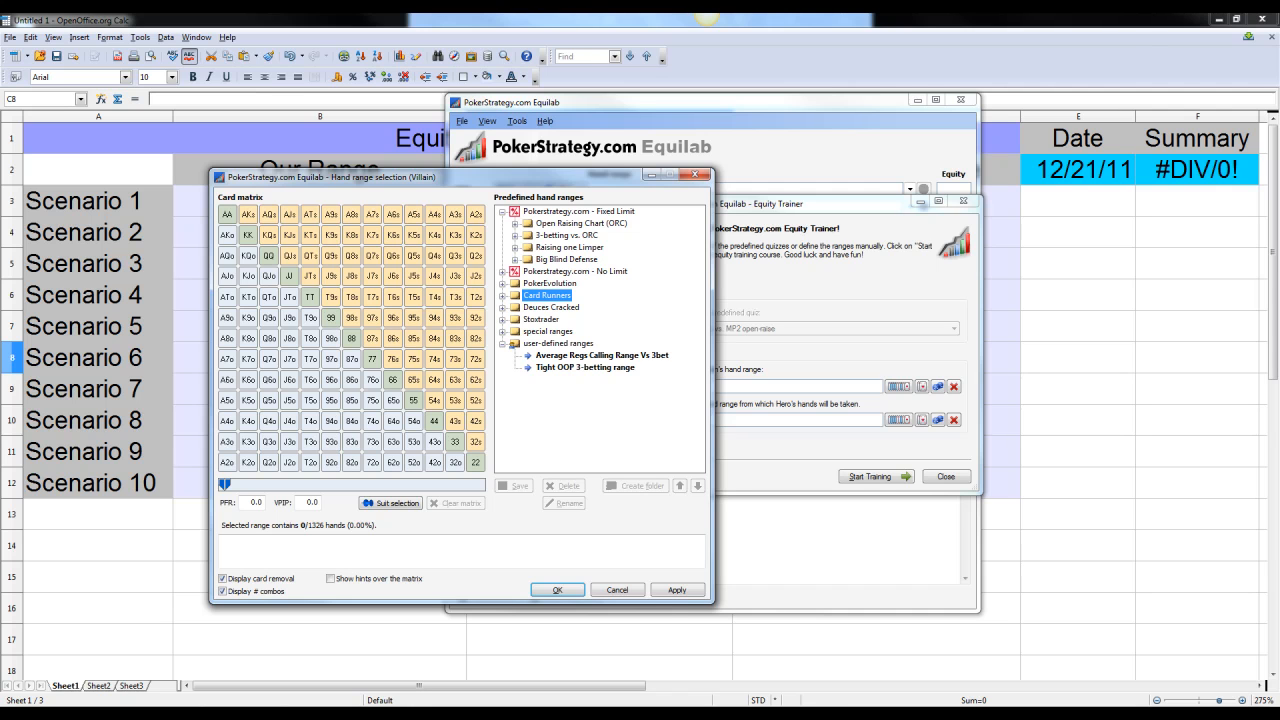
pyautogui.click(602, 356)
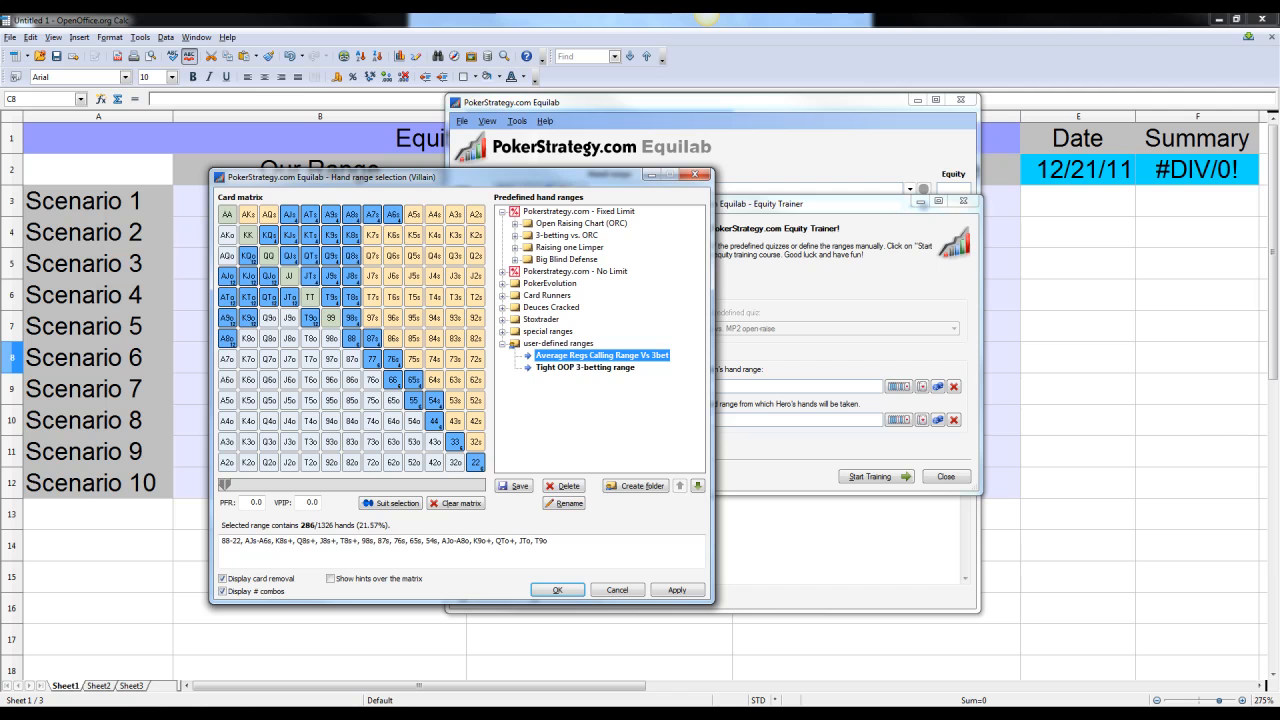
pyautogui.click(585, 367)
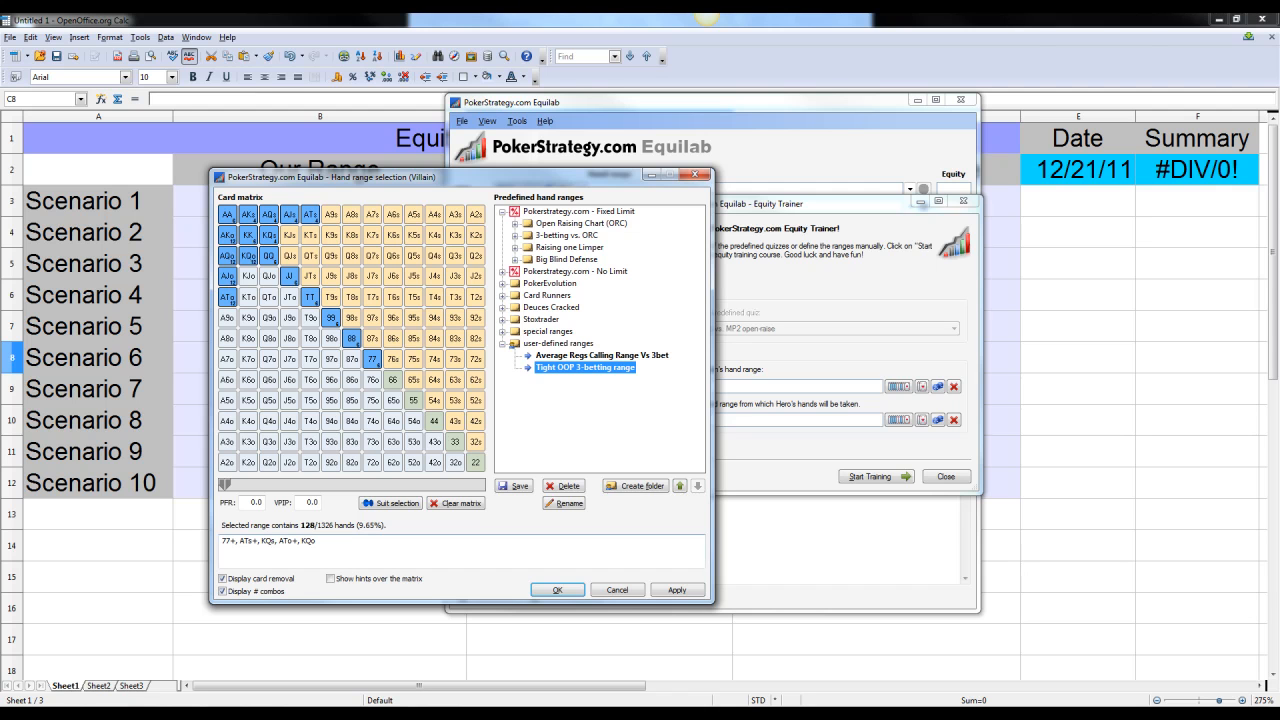
pyautogui.click(557, 590)
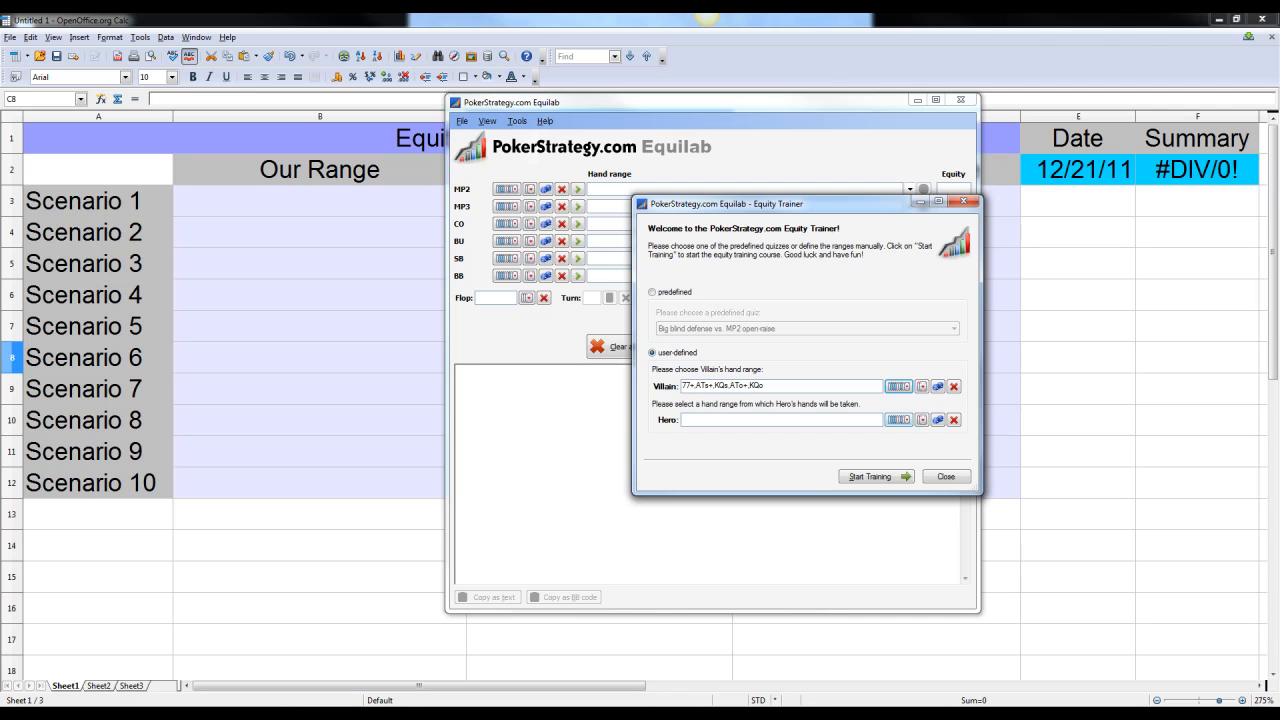
# Step: Enter 99 as Hero's hand range and start the training
pyautogui.click(776, 420)
pyautogui.write('99')
pyautogui.press('Return')
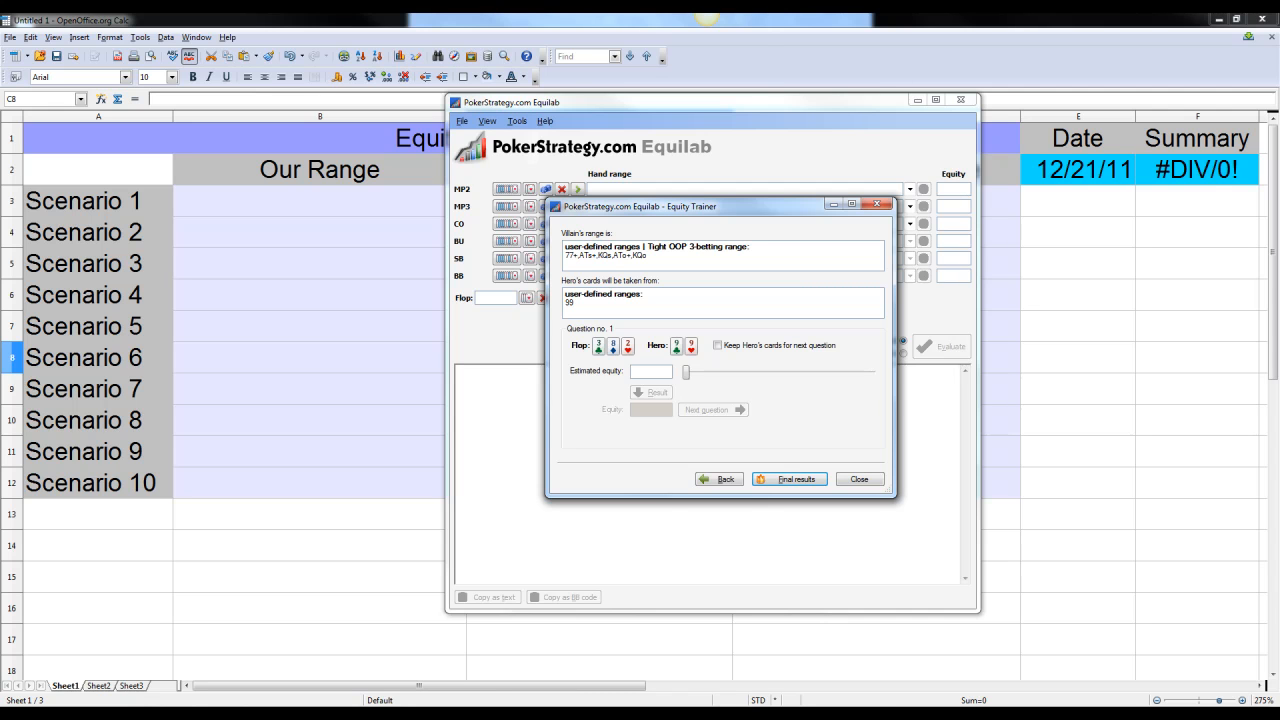
# Step: Answer the first three questions with estimated equities of 65, 60 and 35 percent, then open the final results
pyautogui.write('65')
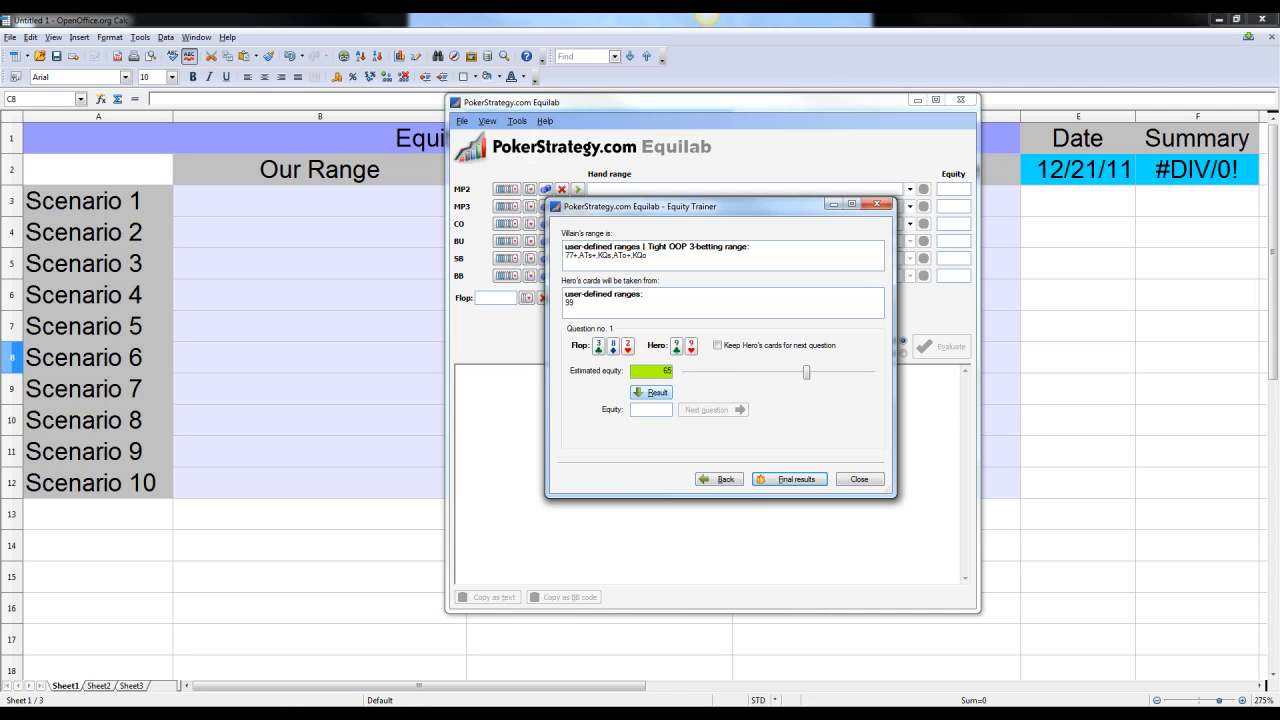
pyautogui.press('Return')
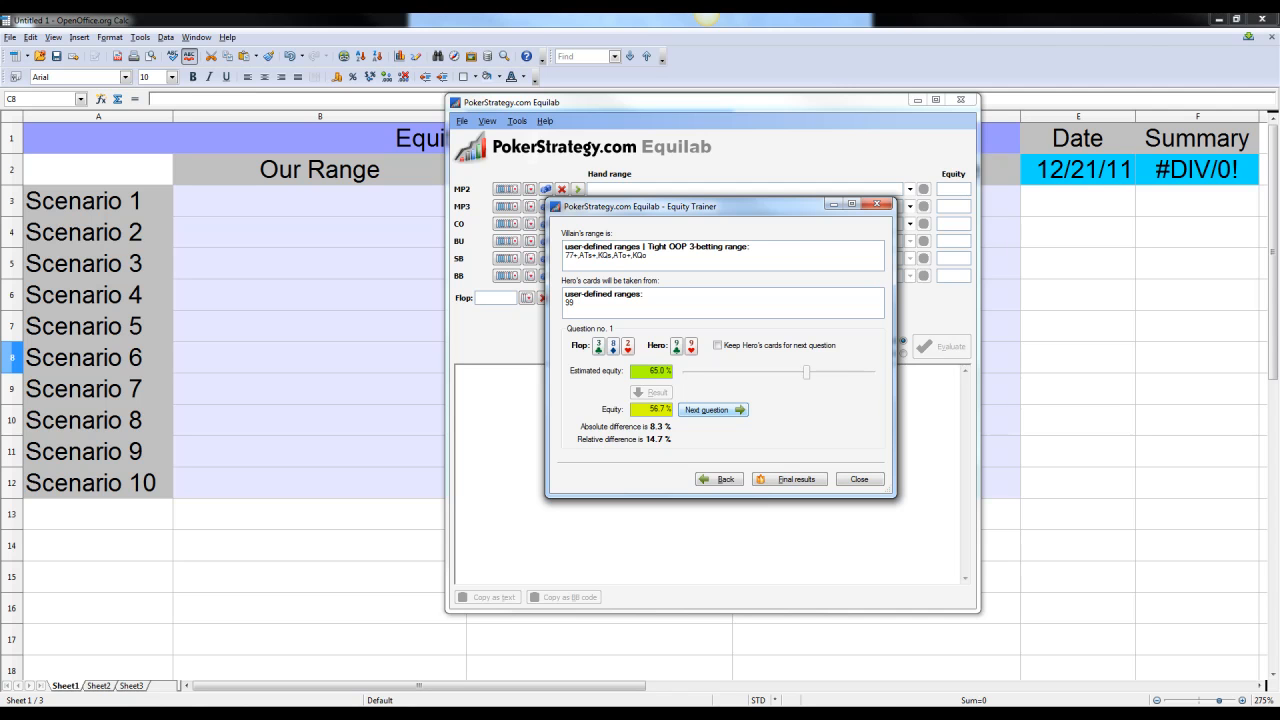
pyautogui.press('Return')
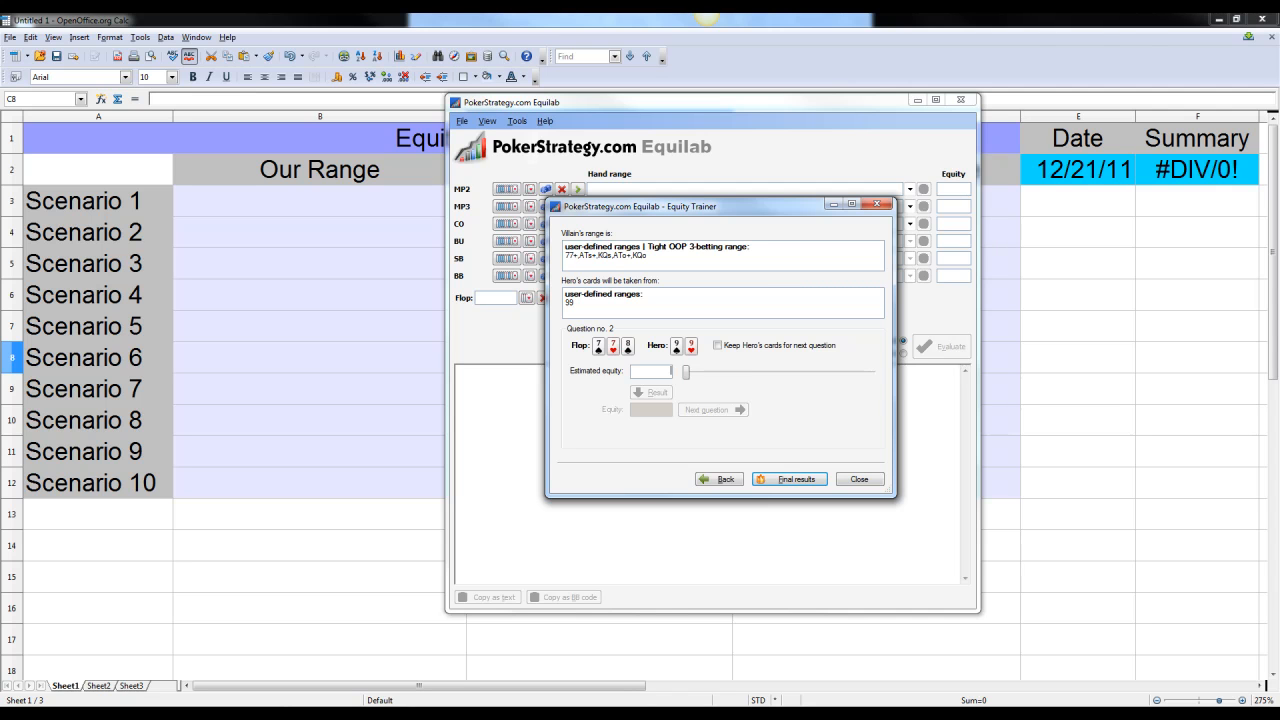
pyautogui.write('60')
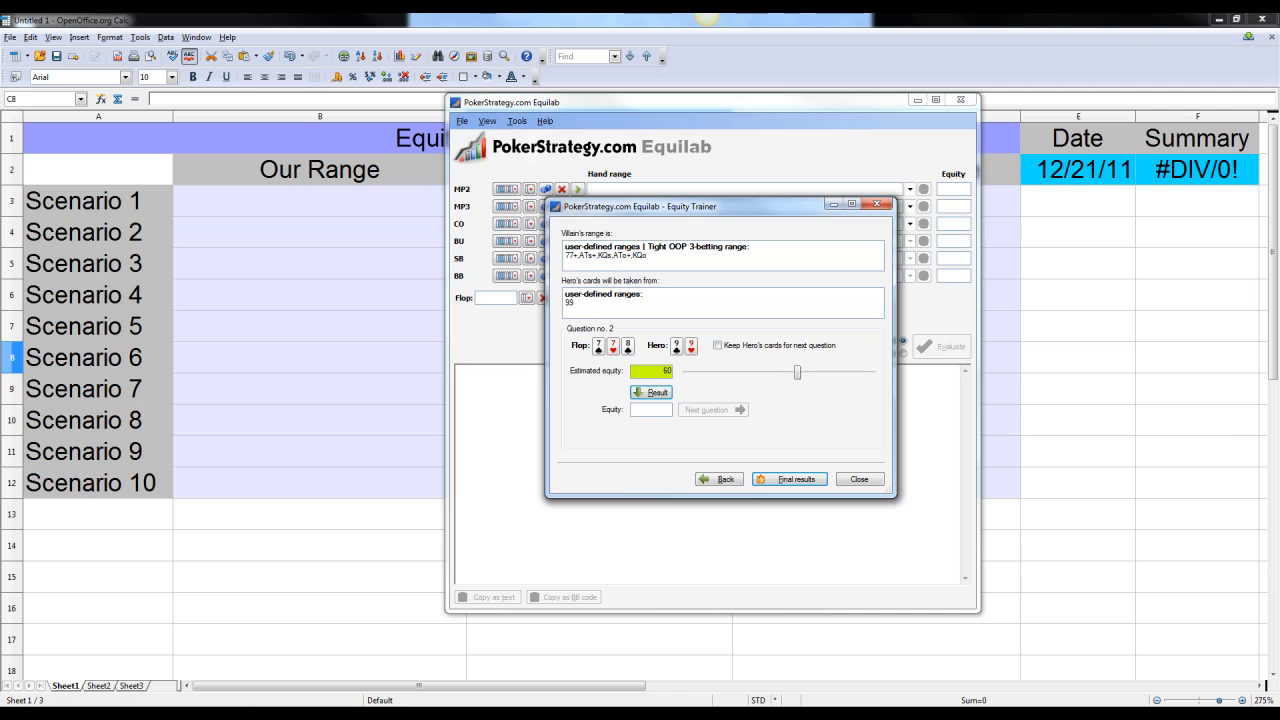
pyautogui.press('Return')
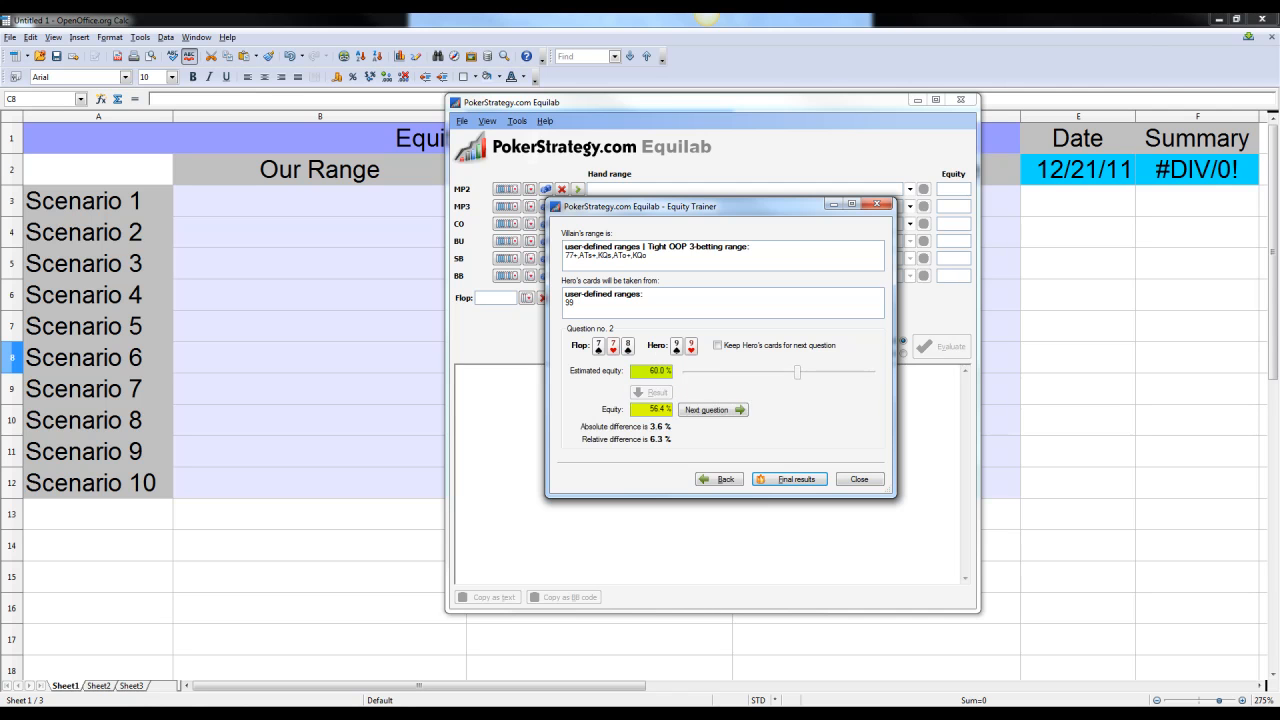
pyautogui.press('Return')
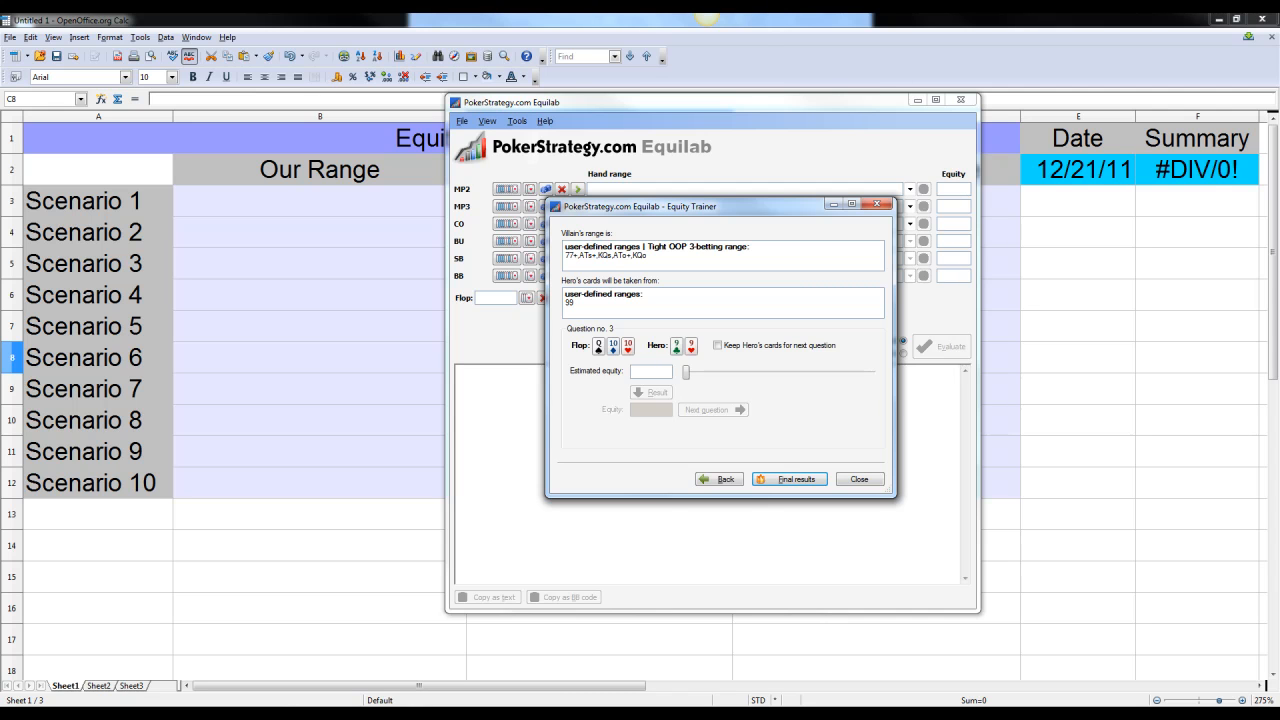
pyautogui.write('35')
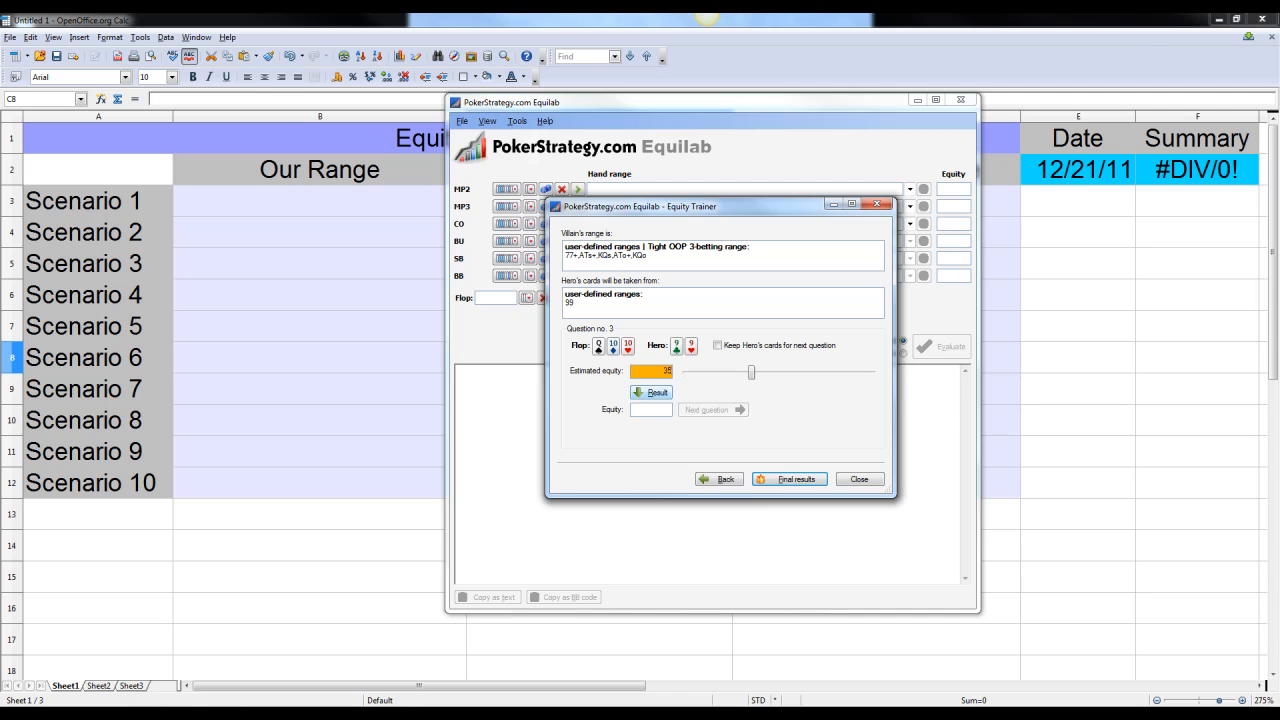
pyautogui.press('Return')
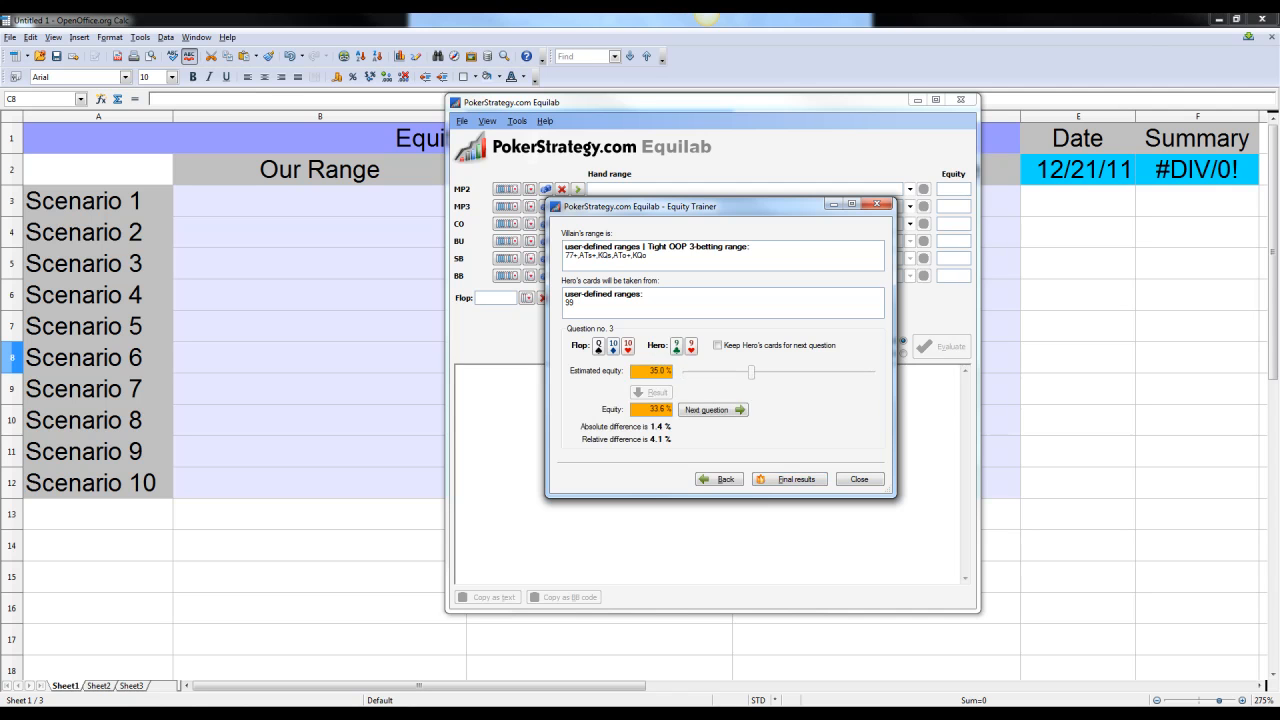
pyautogui.press('Return')
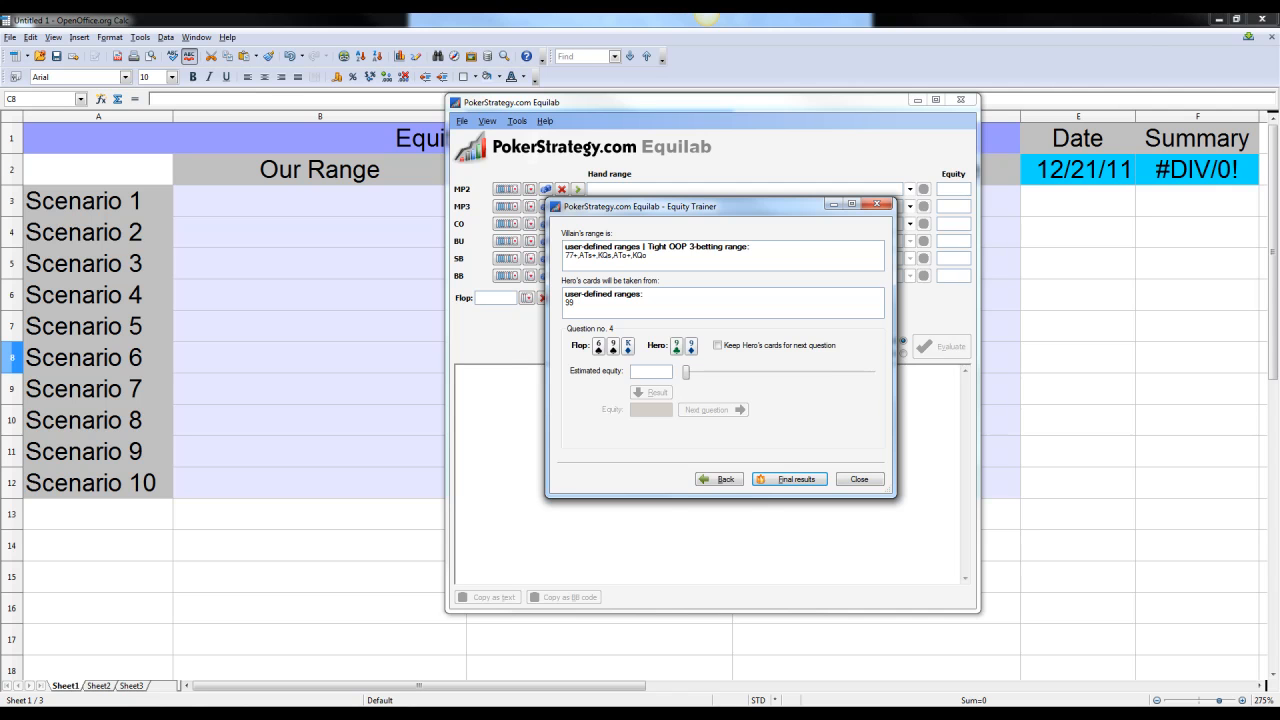
pyautogui.click(790, 479)
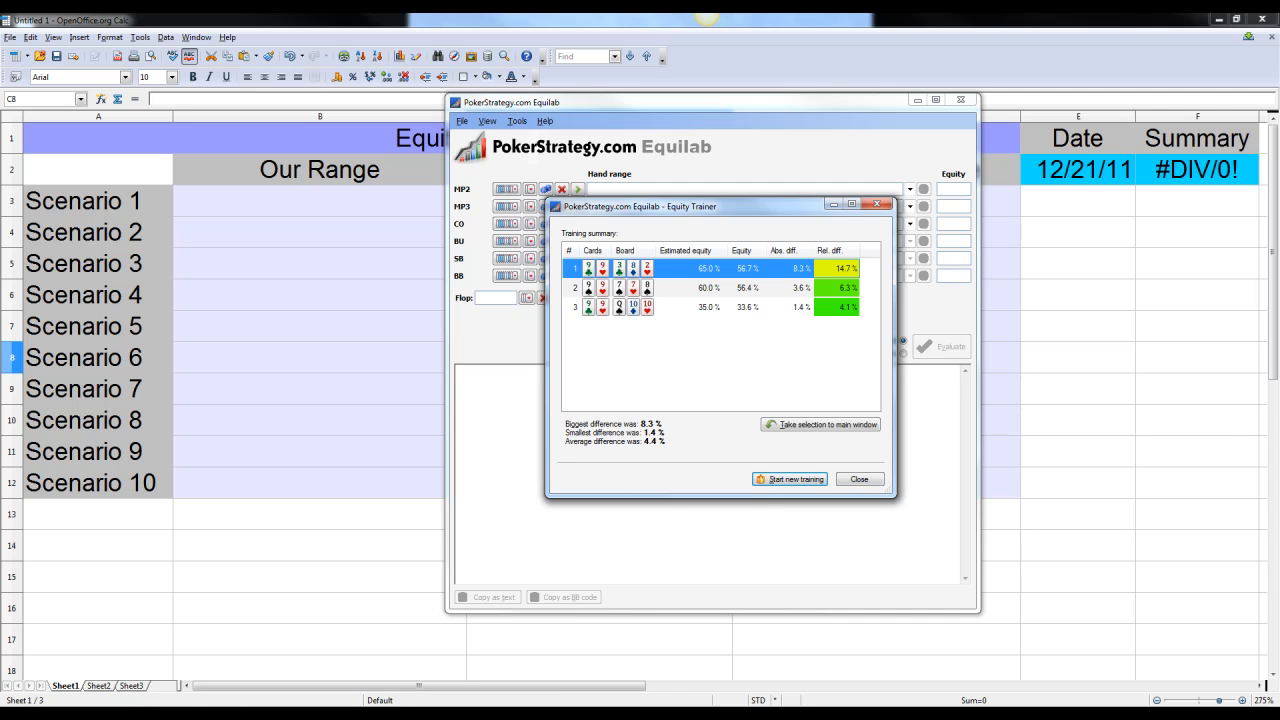
# Step: Switch to the OpenOffice Calc workout sheet and enter 4.4% as the average difference for Scenario 1
pyautogui.click(320, 326)
pyautogui.click(876, 201)
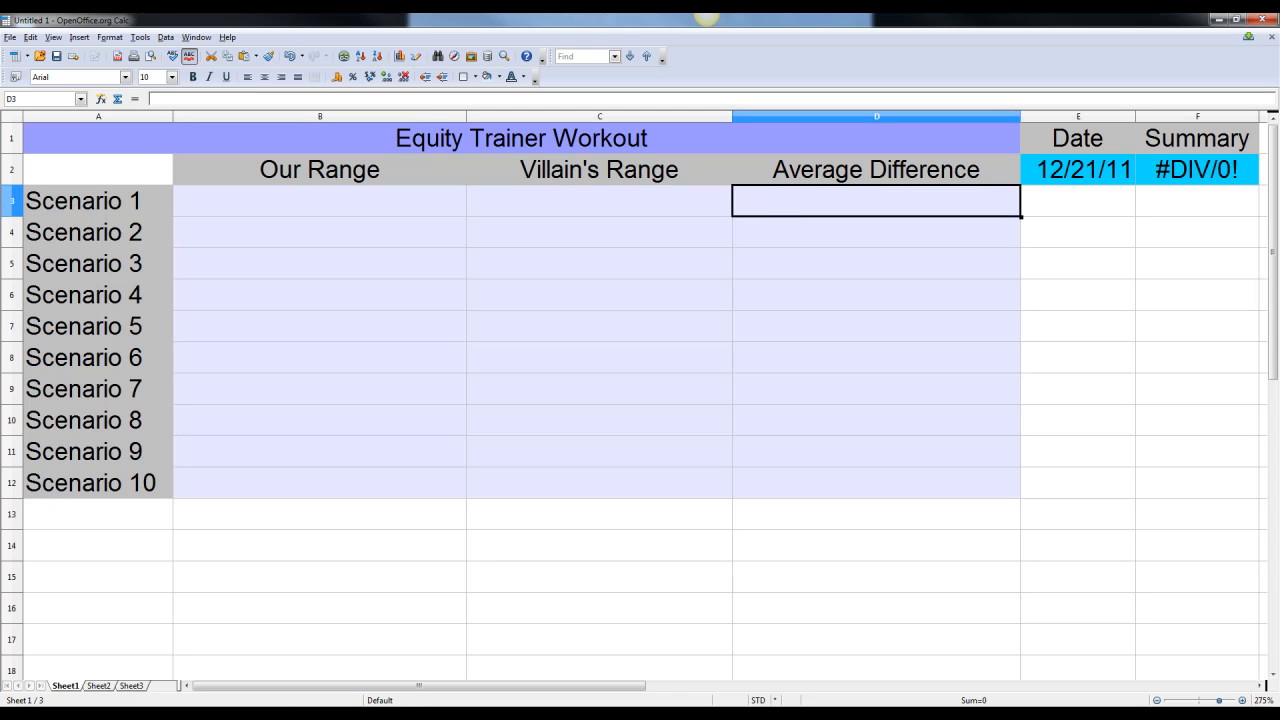
pyautogui.write('4.4')
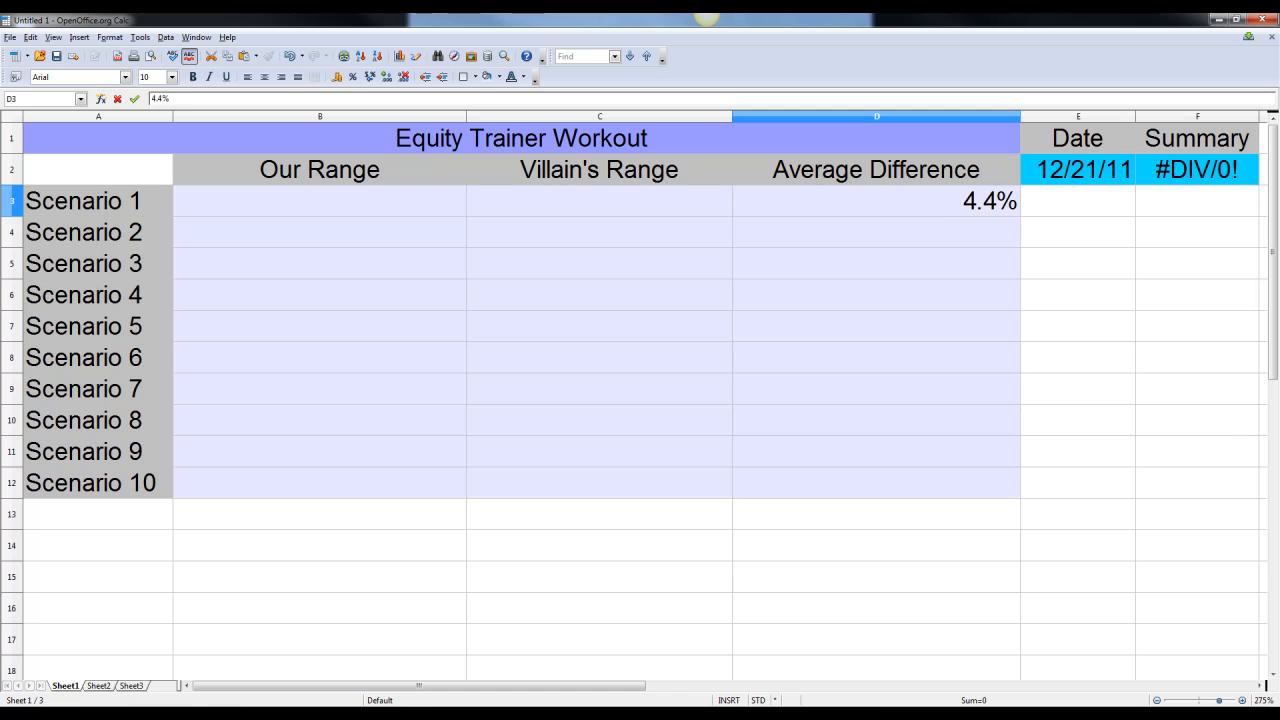
pyautogui.press('Return')
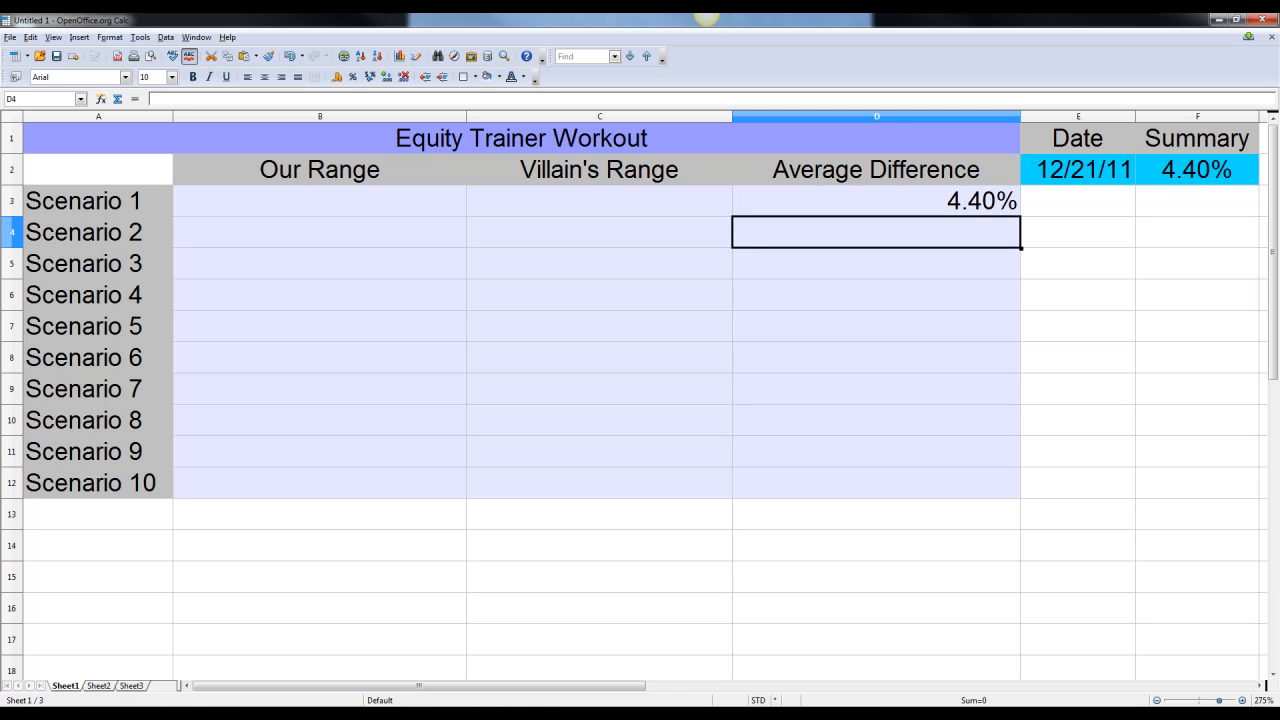
# Step: Switch back to Equilab, close the training summary and reopen the Equity Trainer with user-defined ranges
pyautogui.click(183, 714)
pyautogui.click(254, 652)
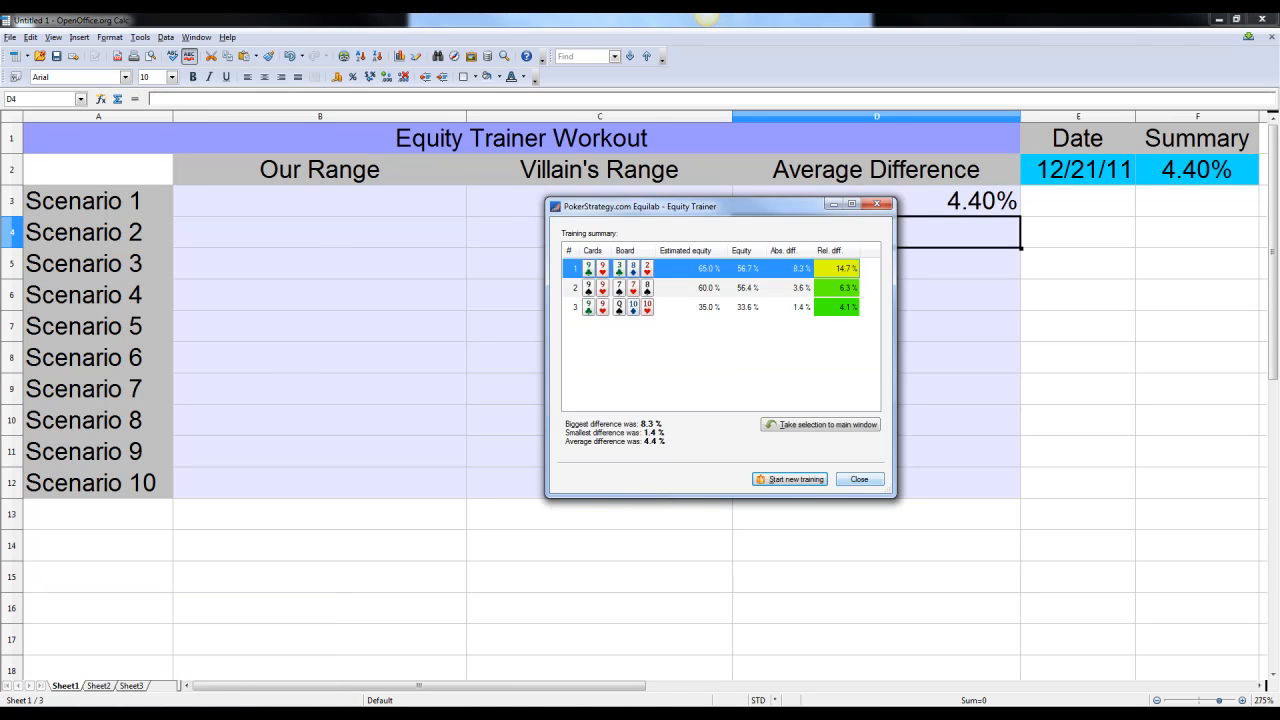
pyautogui.click(860, 479)
pyautogui.click(183, 714)
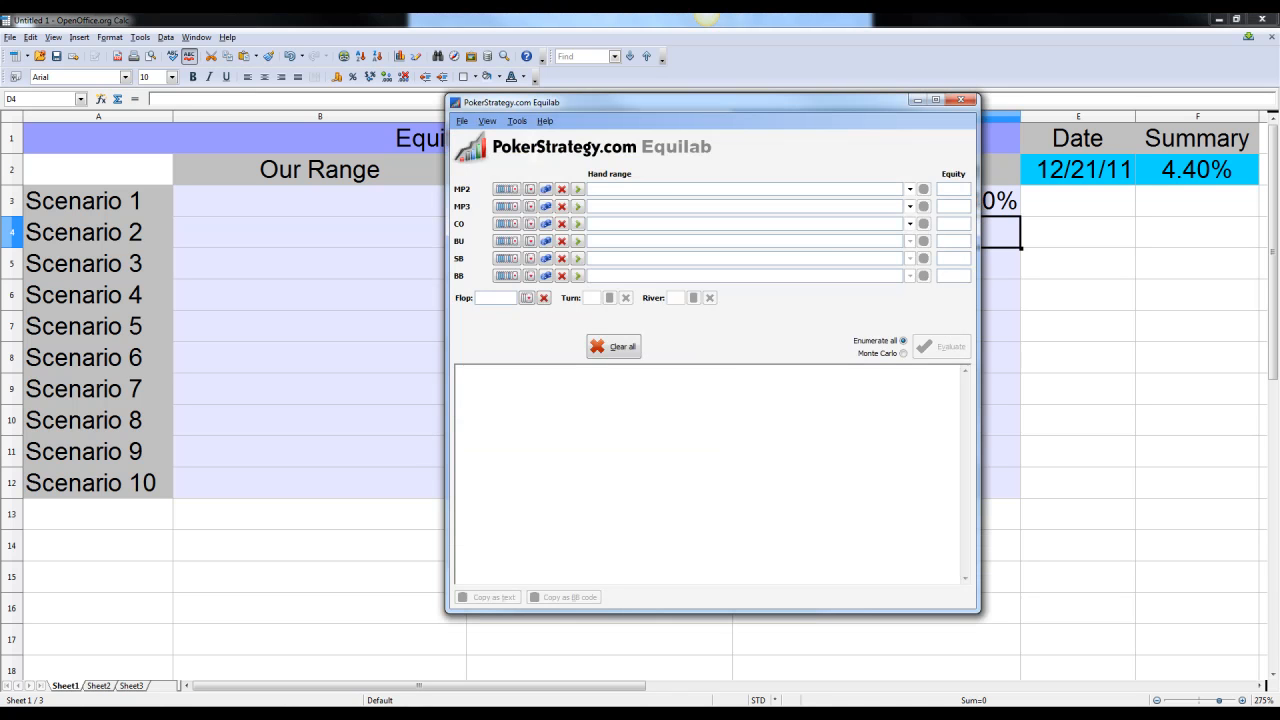
pyautogui.click(517, 121)
pyautogui.click(554, 151)
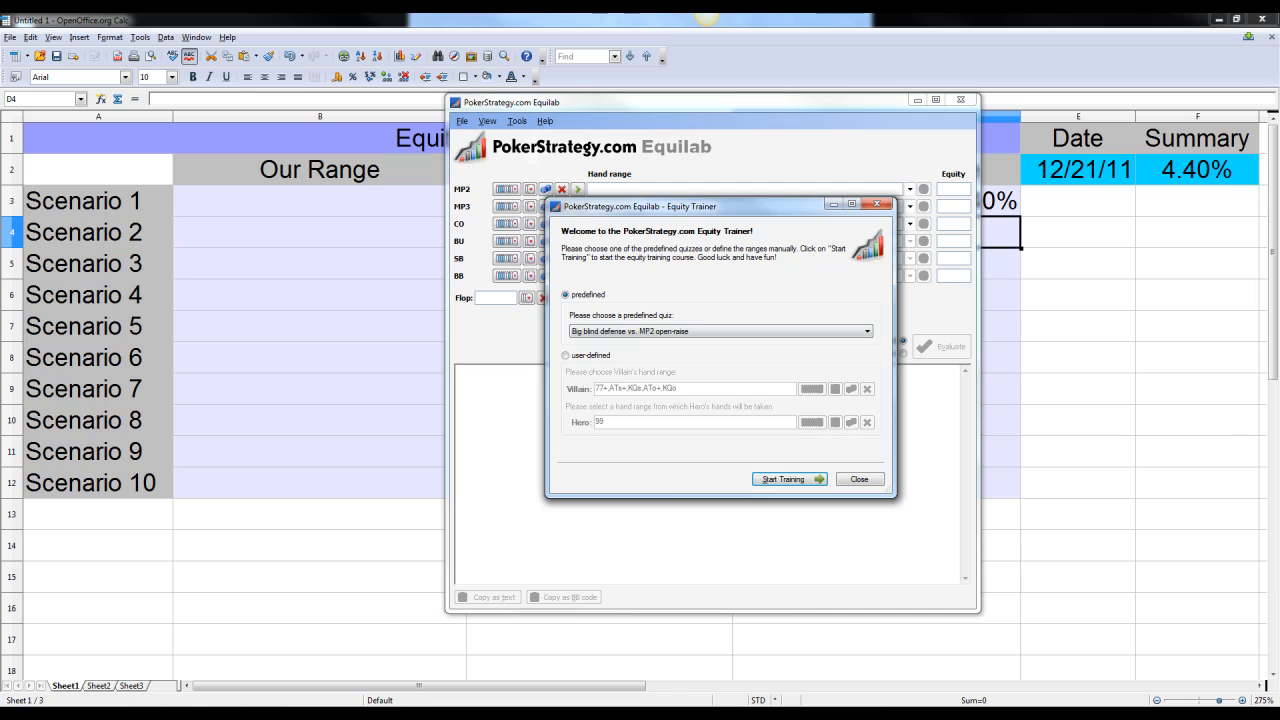
pyautogui.click(566, 356)
# Step: Copy Villain's hand range from the trainer into the Villain's Range cell of Scenario 1 in the Calc sheet
pyautogui.moveTo(680, 388); pyautogui.dragTo(592, 388)
pyautogui.hotkey('ctrl', 'c')
pyautogui.click(400, 296)
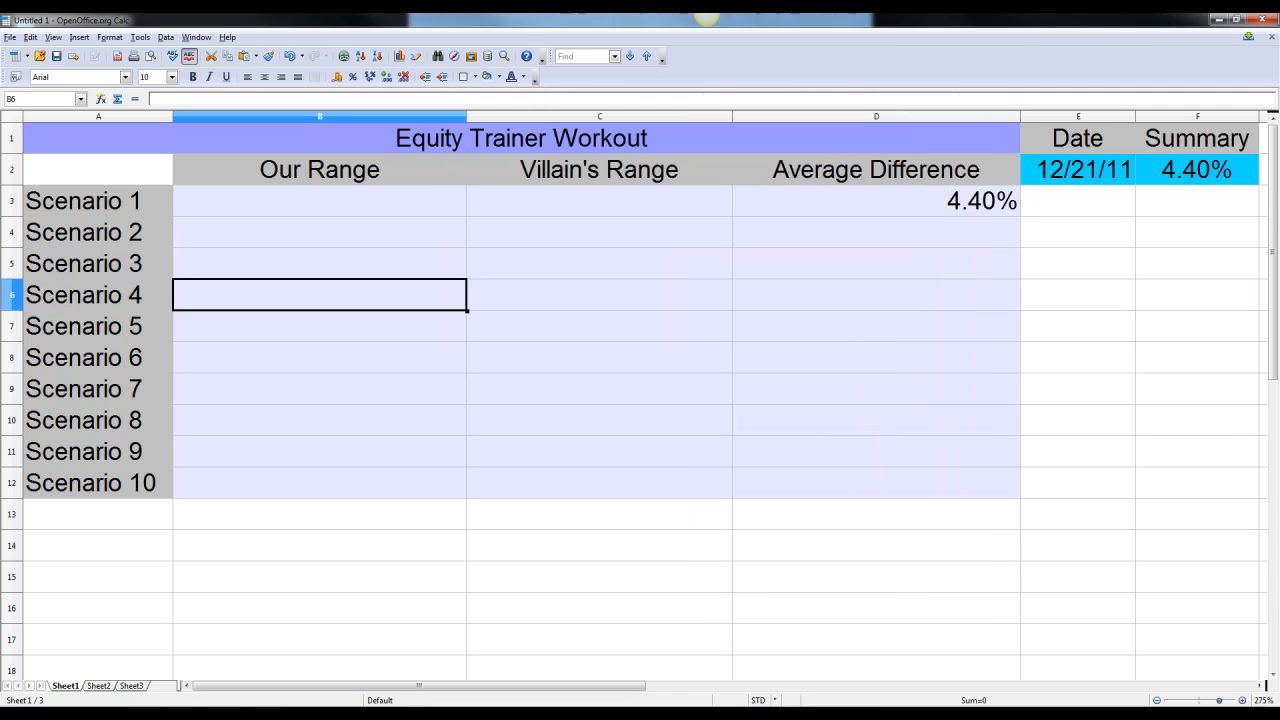
pyautogui.click(580, 202)
pyautogui.hotkey('ctrl', 'v')
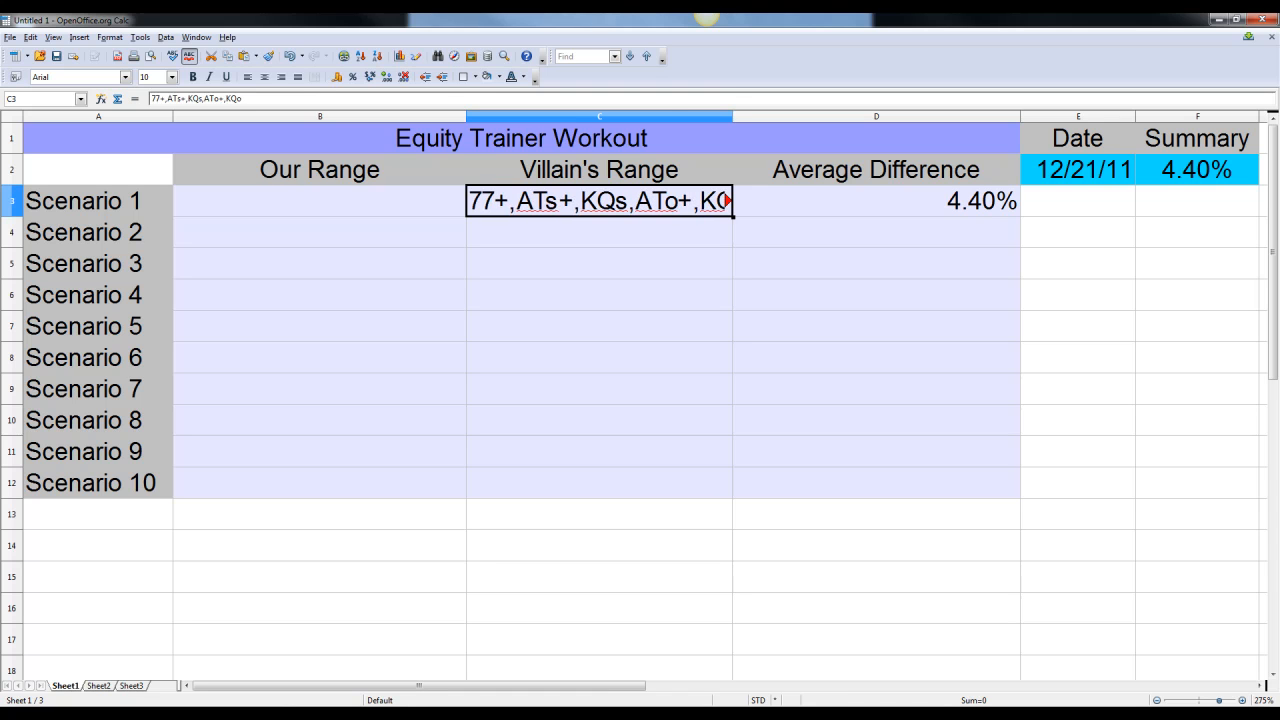
# Step: Enter 99 as Our Range for Scenario 1 and select the Our Range cell of Scenario 2
pyautogui.click(320, 202)
pyautogui.write('99')
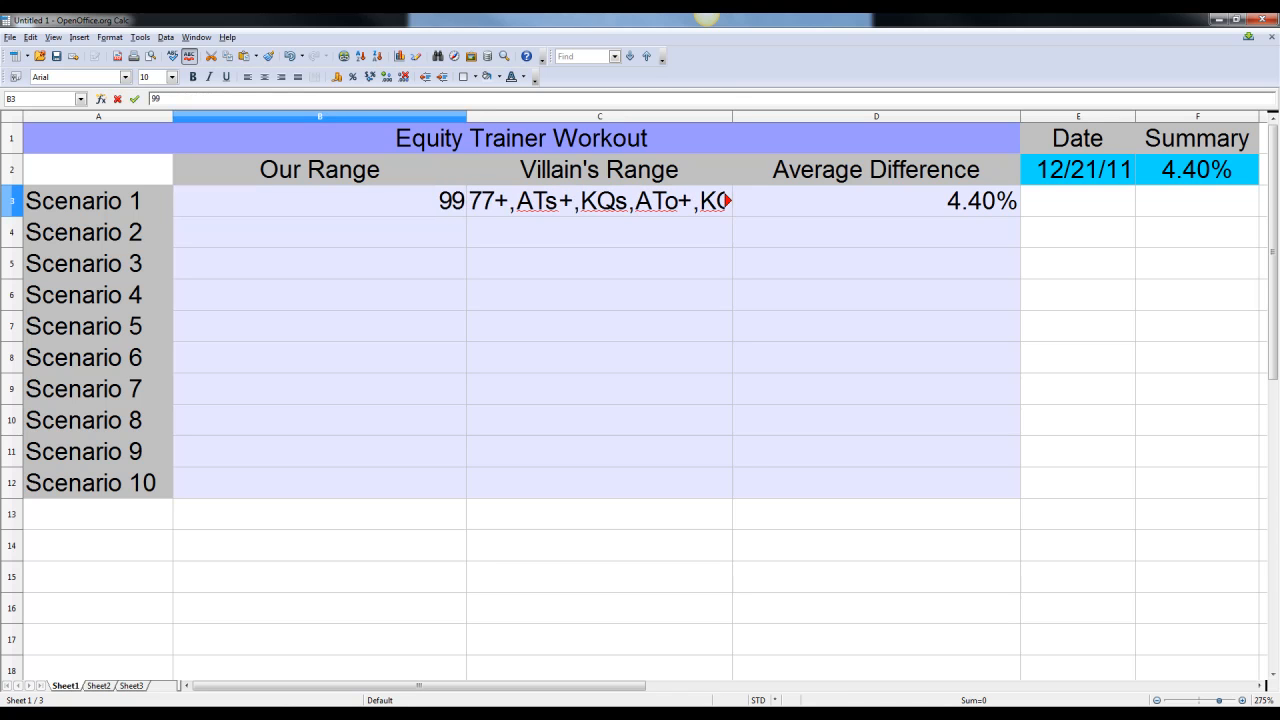
pyautogui.click(320, 327)
pyautogui.click(876, 233)
pyautogui.click(876, 202)
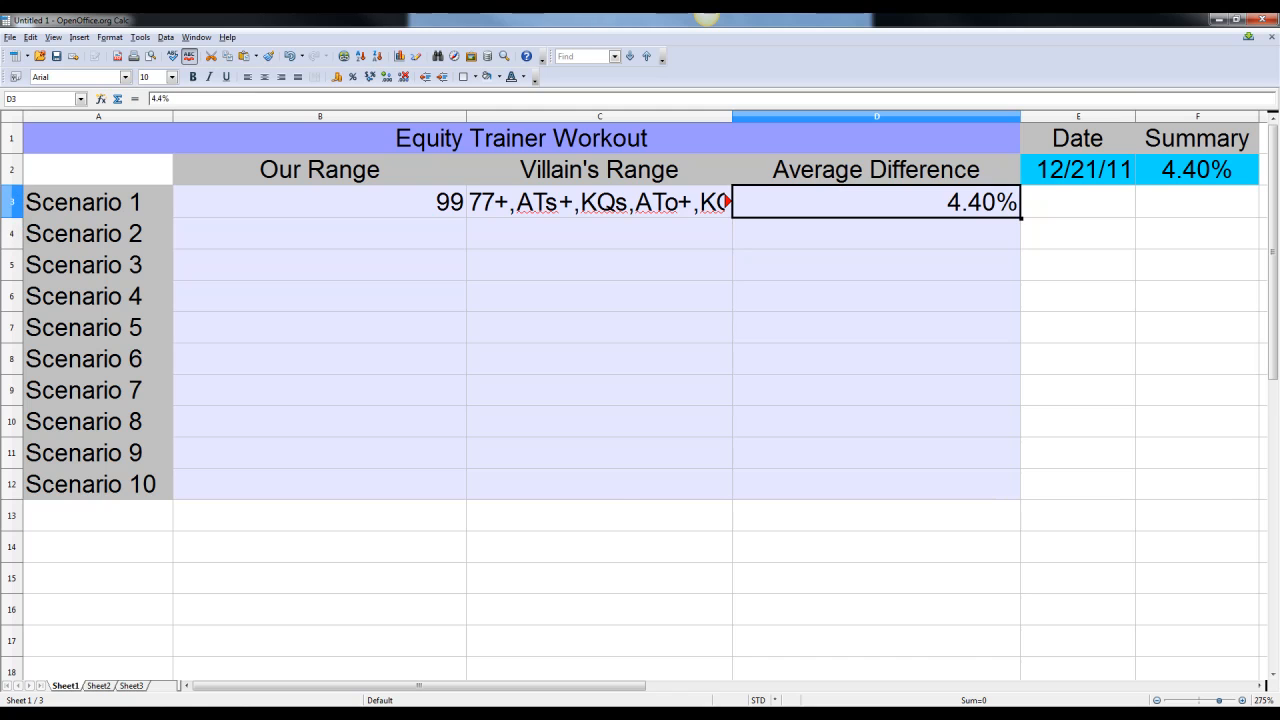
pyautogui.click(320, 233)
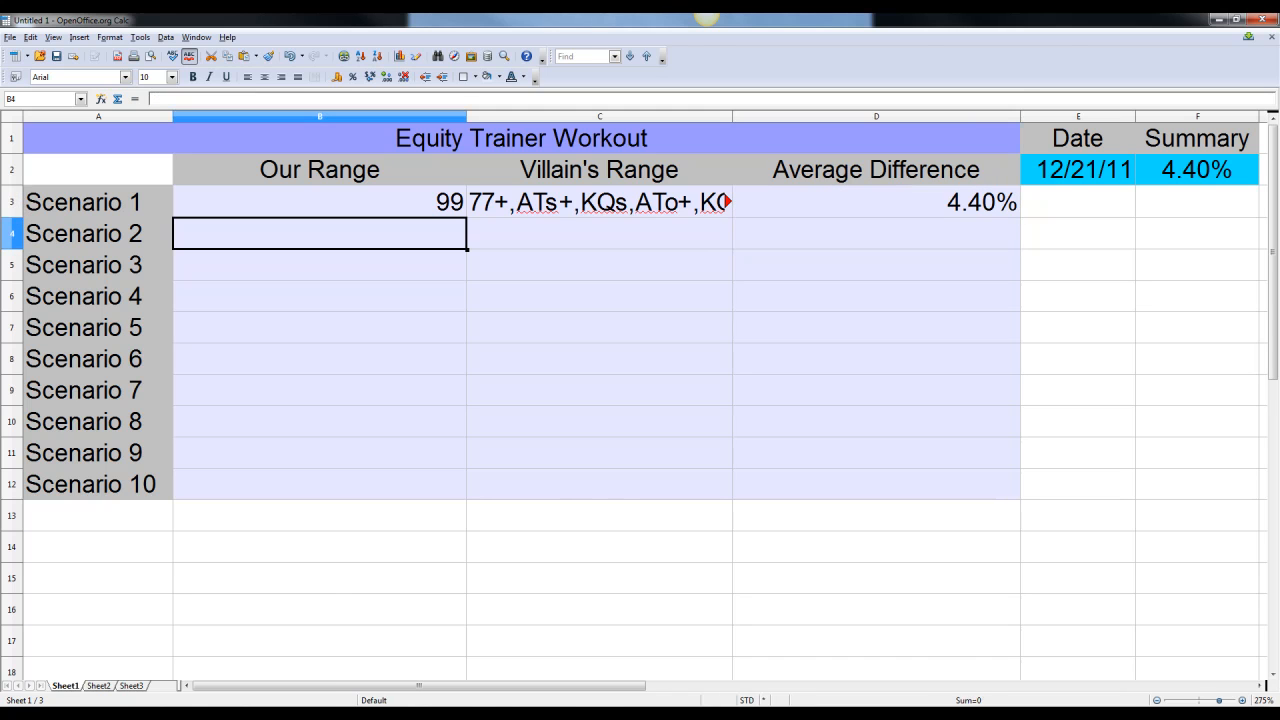
# Step: Switch to Equilab's Equity Trainer, set Hero's range to the user-defined "Average Regs Calling Range Vs 3bet" and start the training
pyautogui.hotkey('alt', 'Tab')
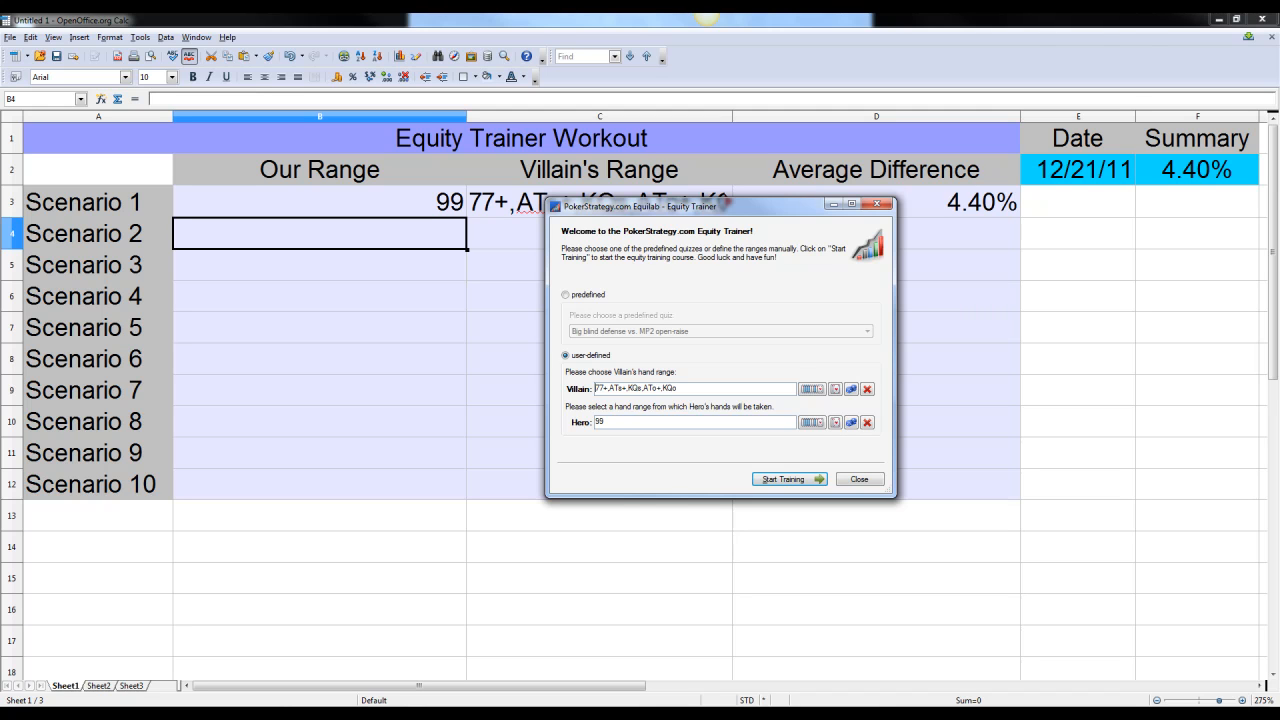
pyautogui.moveTo(595, 389); pyautogui.dragTo(662, 389)
pyautogui.click(811, 422)
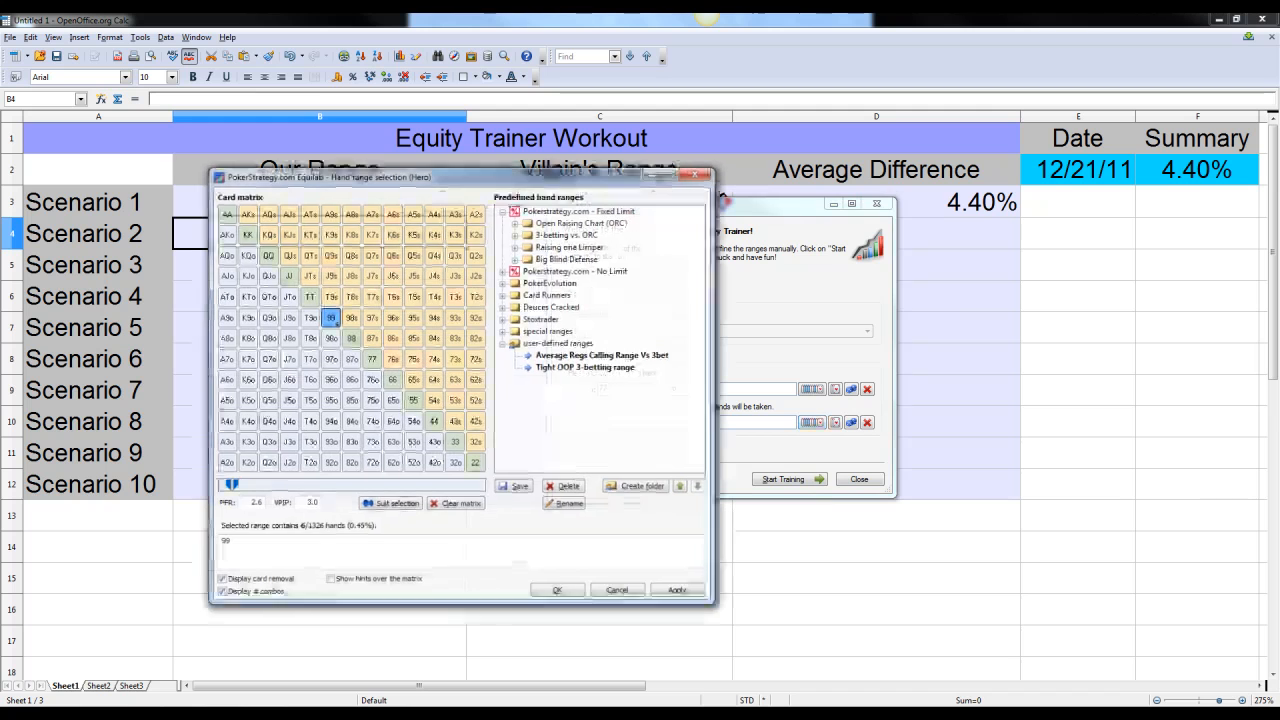
pyautogui.moveTo(470, 177); pyautogui.dragTo(300, 142)
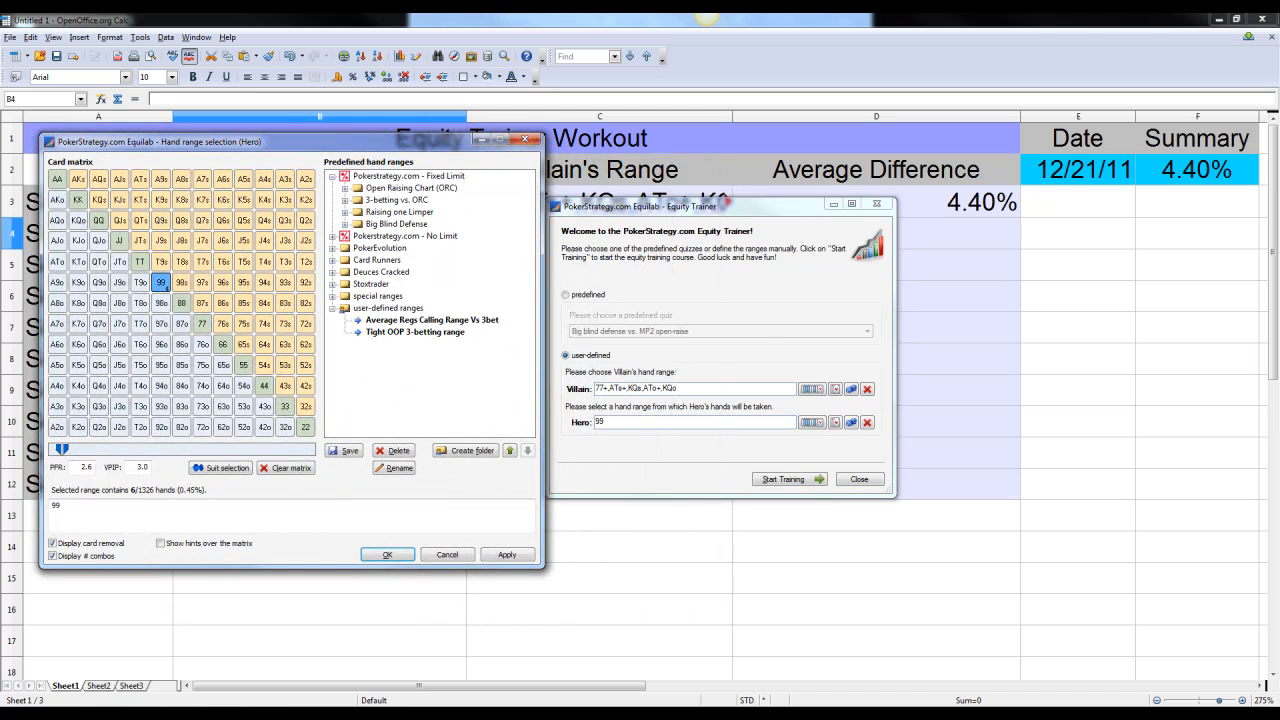
pyautogui.click(410, 331)
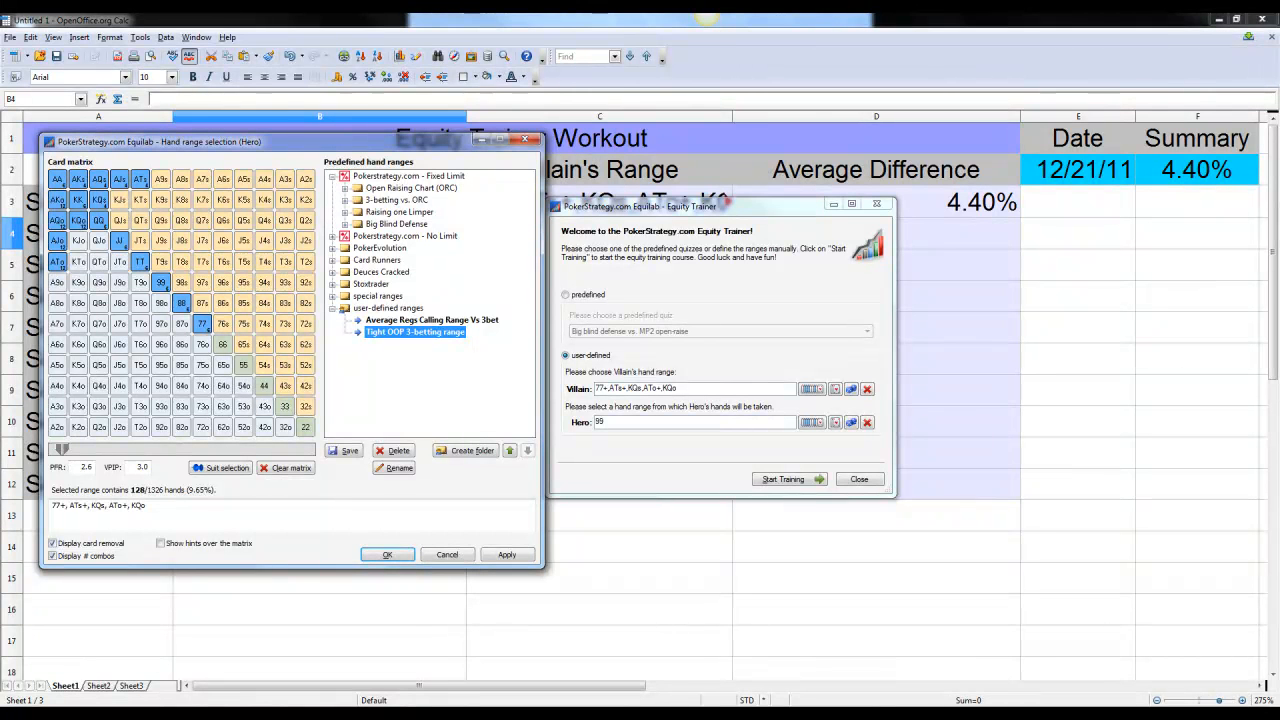
pyautogui.click(431, 320)
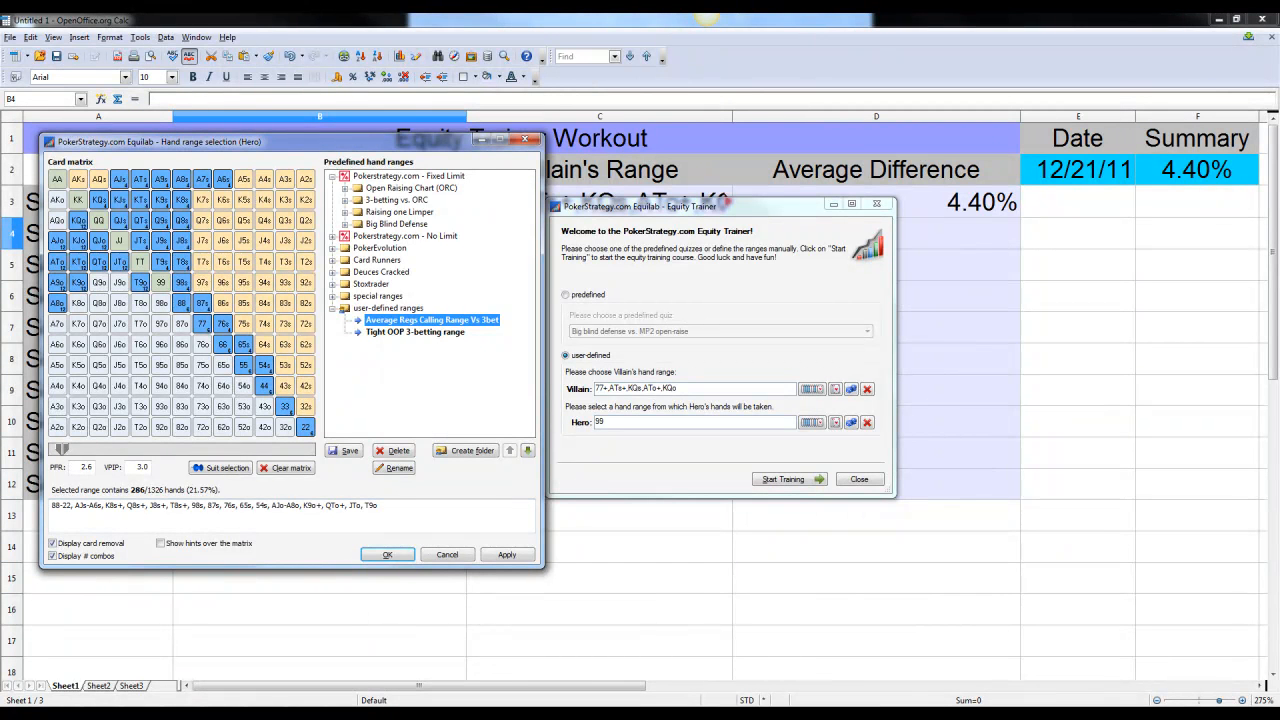
pyautogui.click(387, 554)
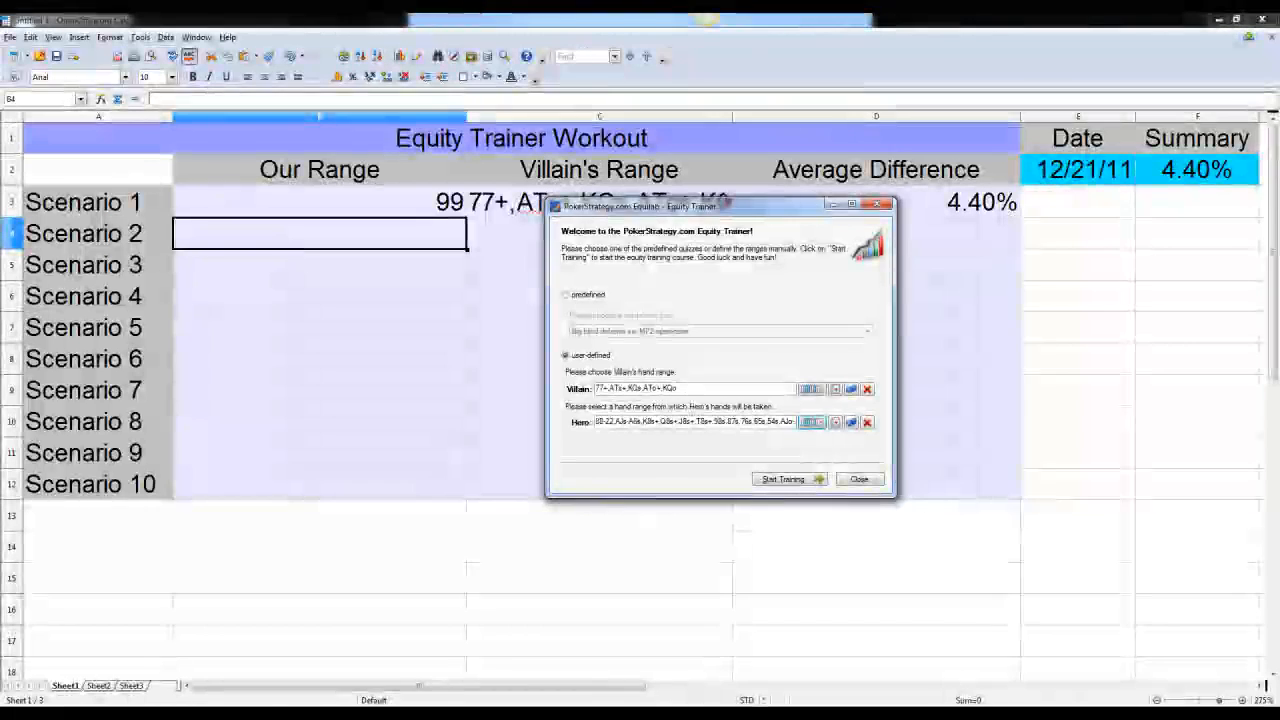
pyautogui.click(783, 479)
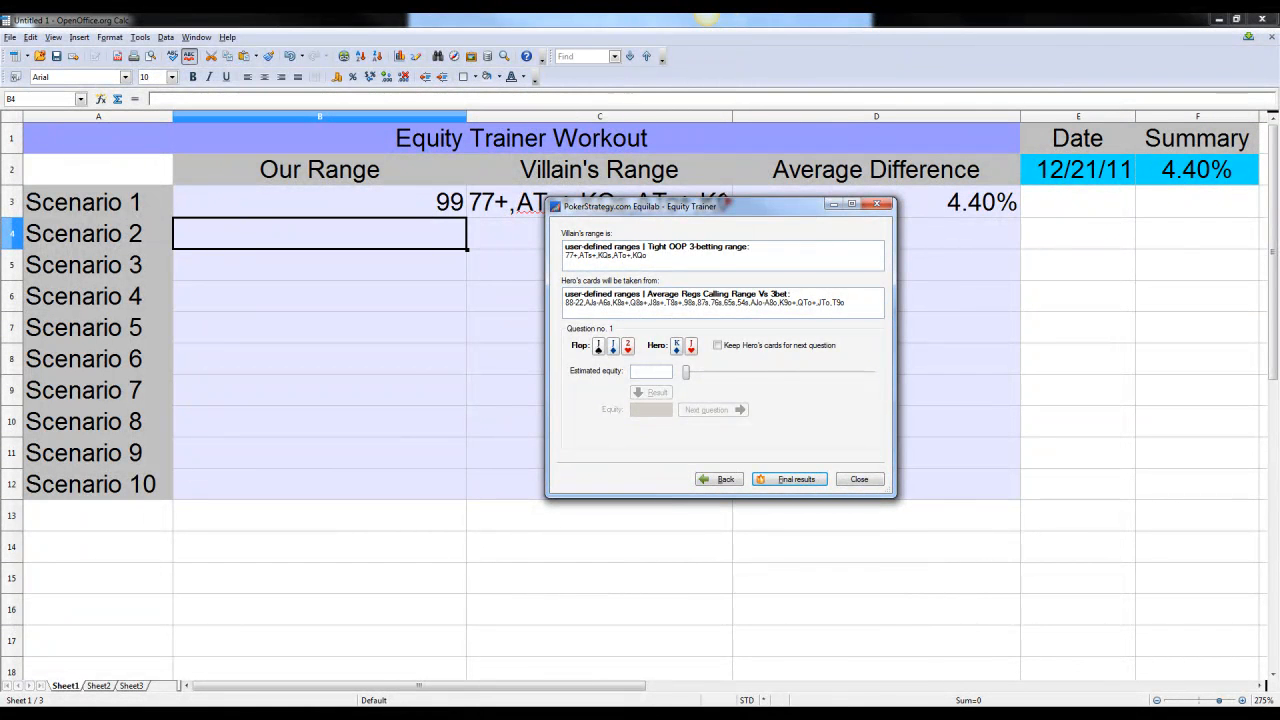
# Step: Answer the three equity questions with estimates of 85, 15 and 35, and show the final results
pyautogui.write('85')
pyautogui.press('Return')
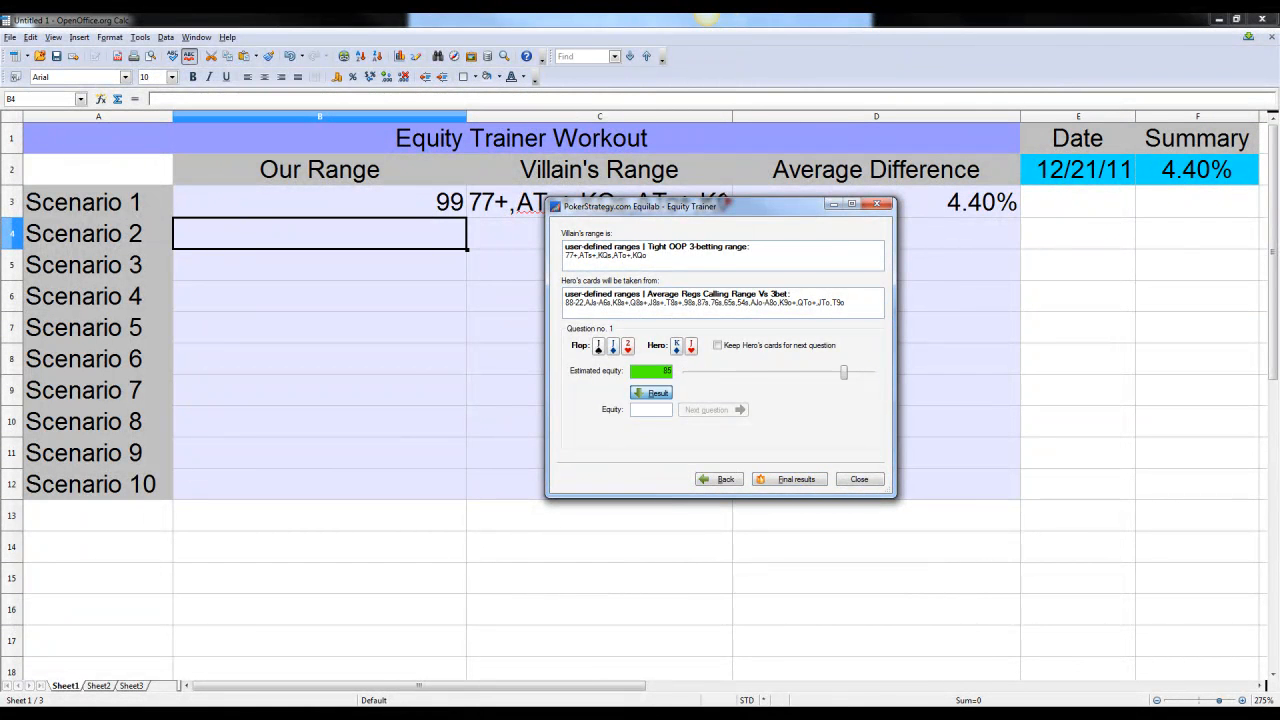
pyautogui.press('Return')
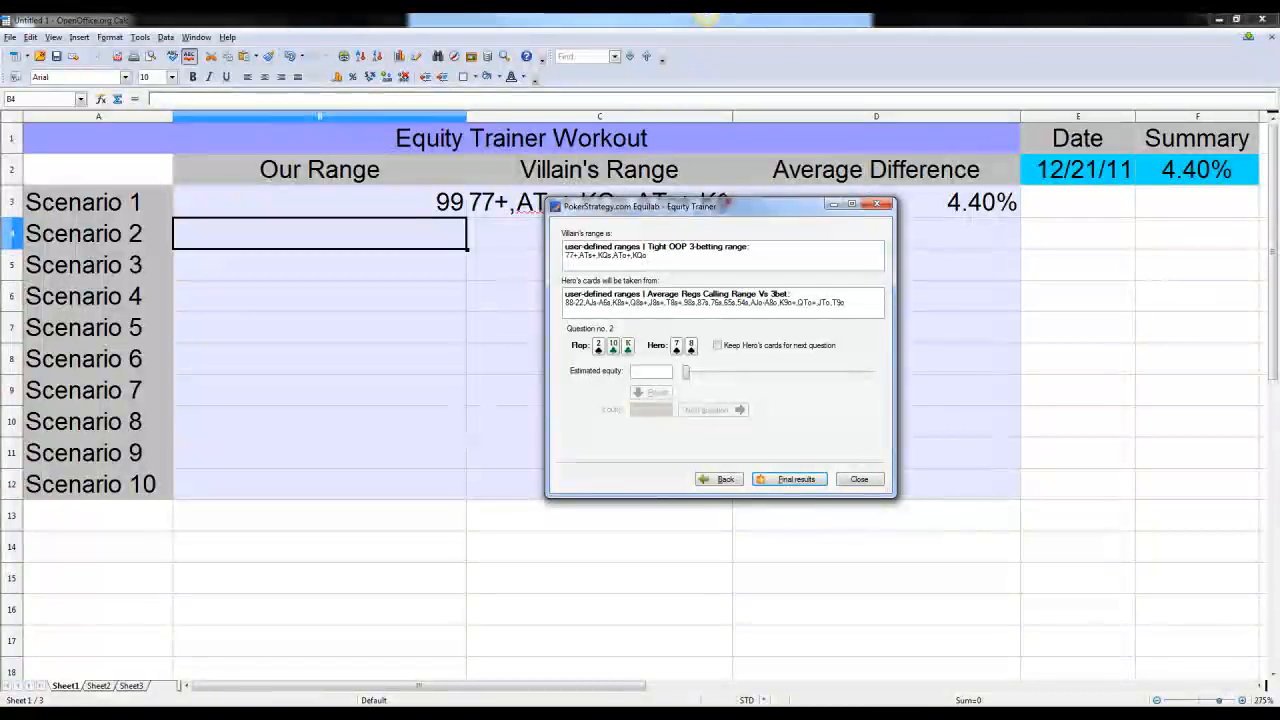
pyautogui.write('15')
pyautogui.press('Return')
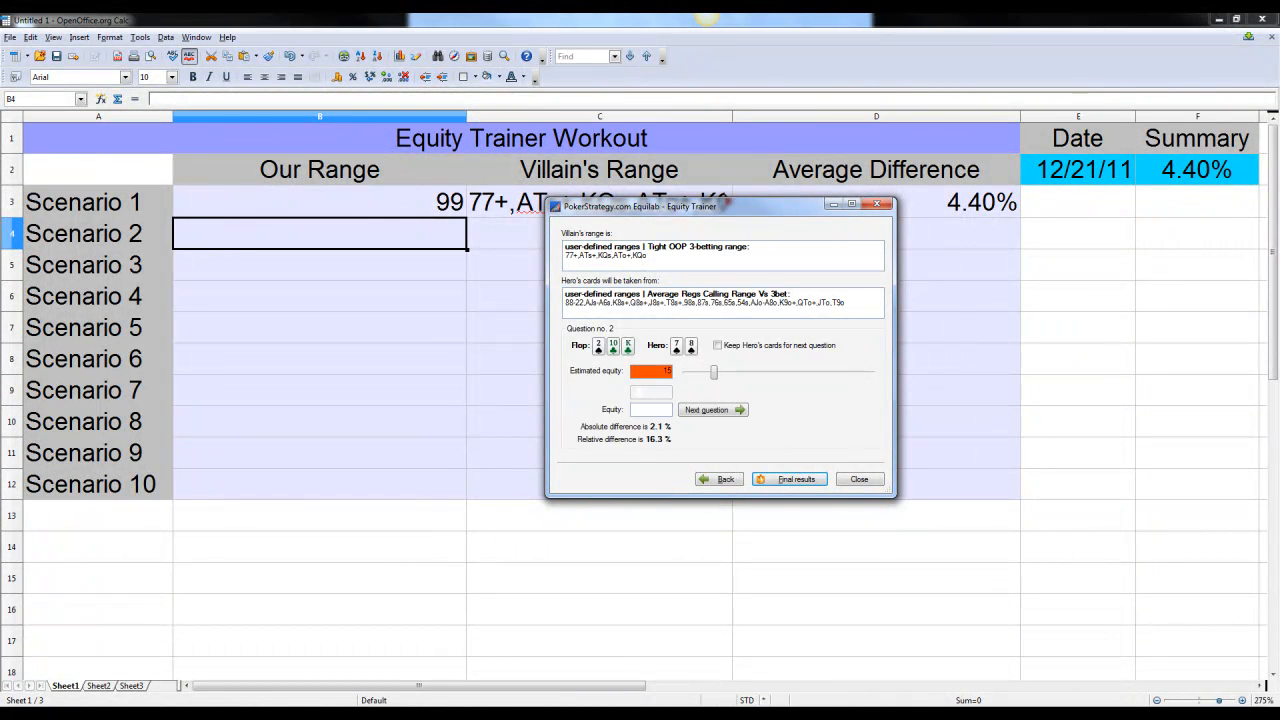
pyautogui.press('Return')
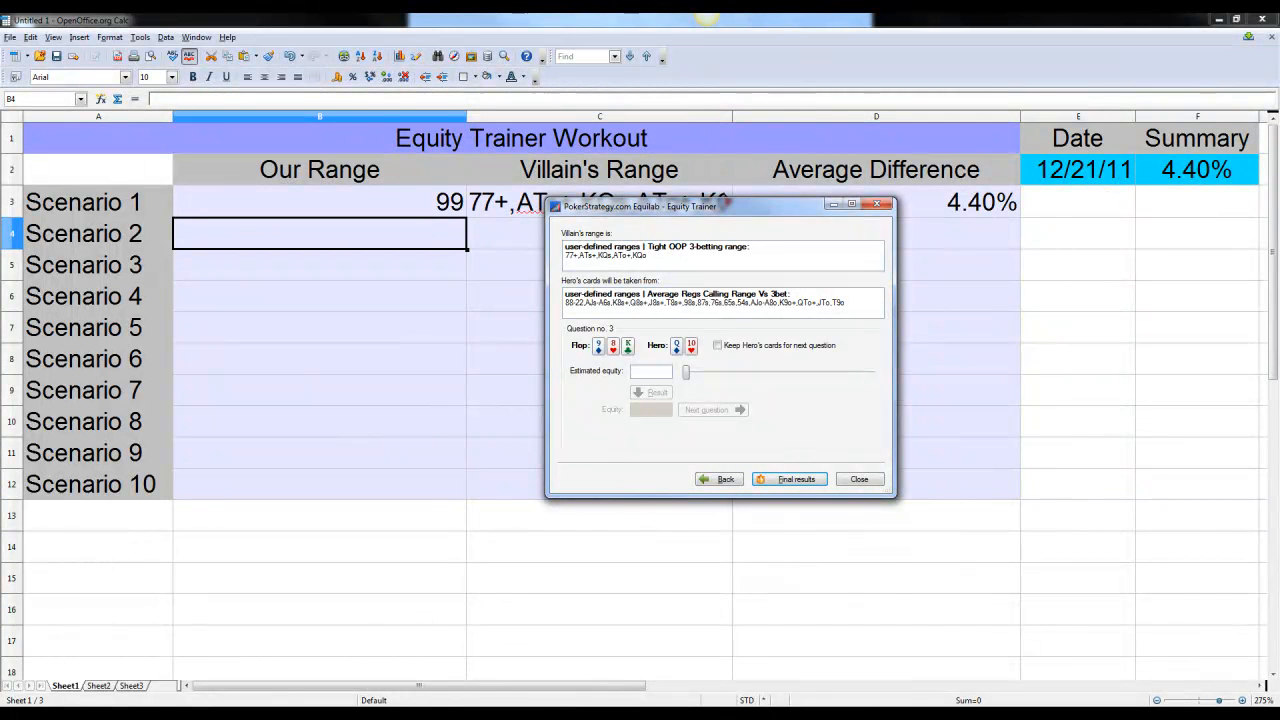
pyautogui.write('35')
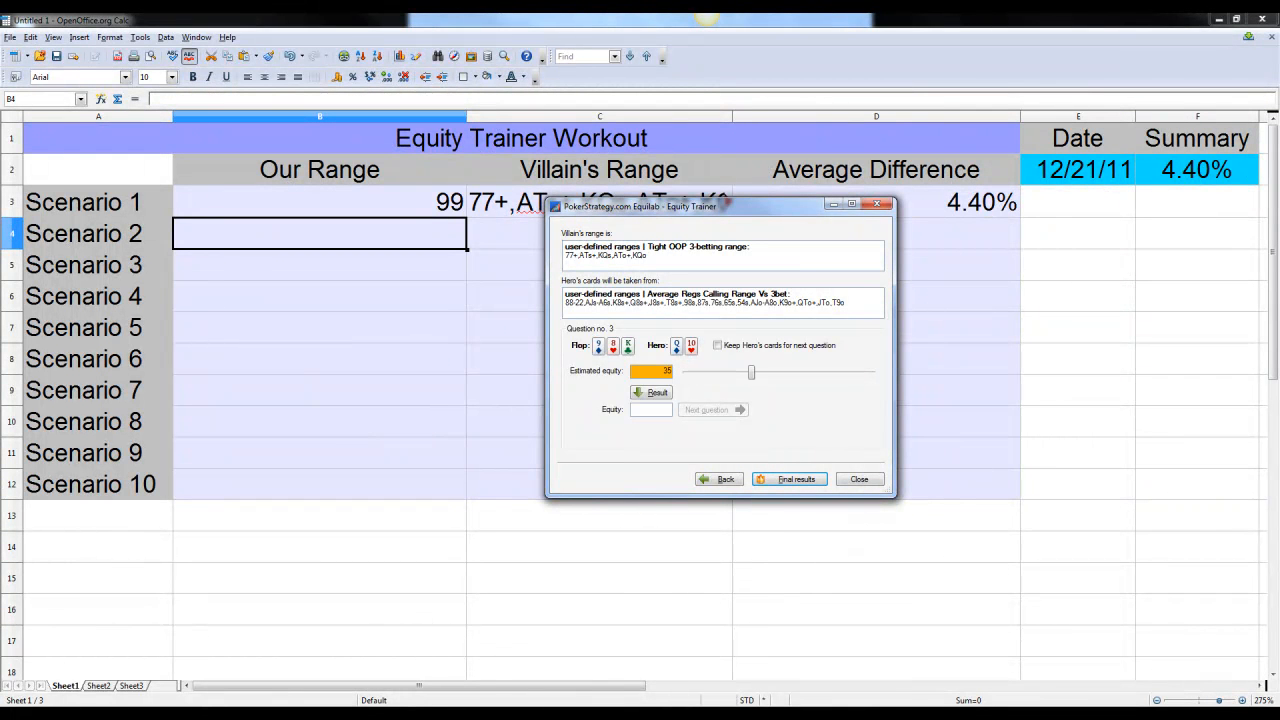
pyautogui.press('Return')
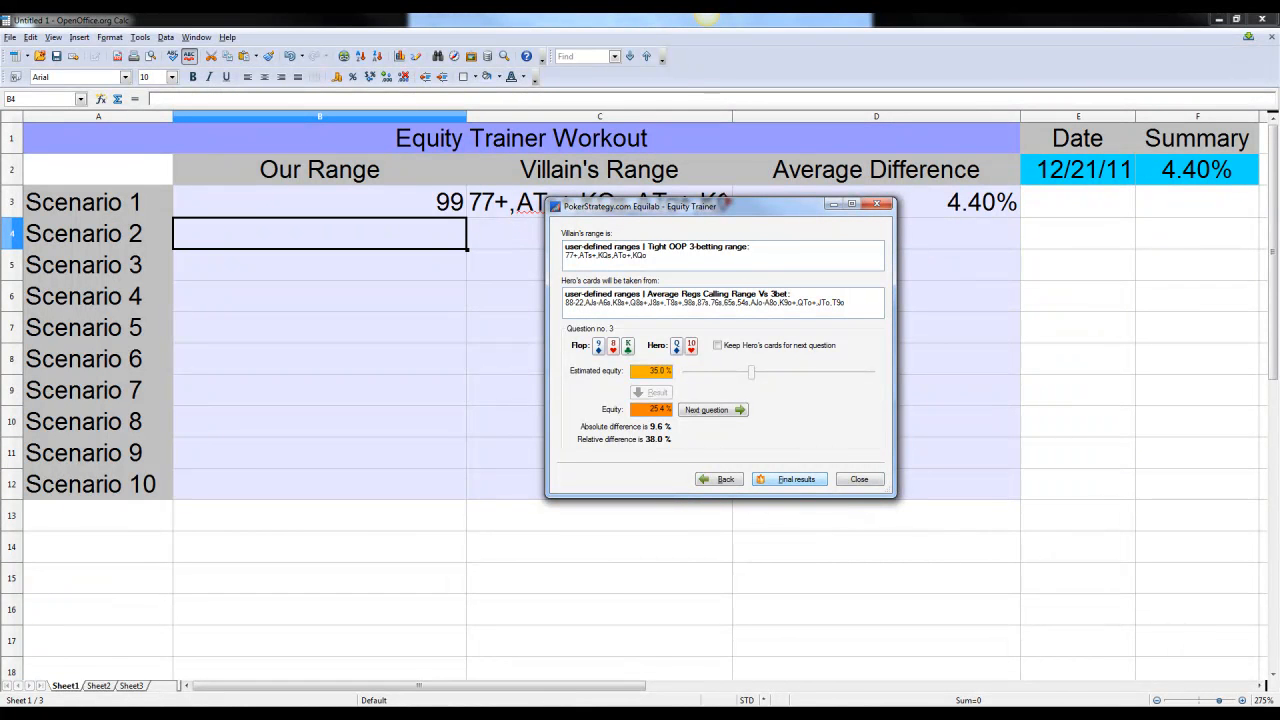
pyautogui.click(790, 479)
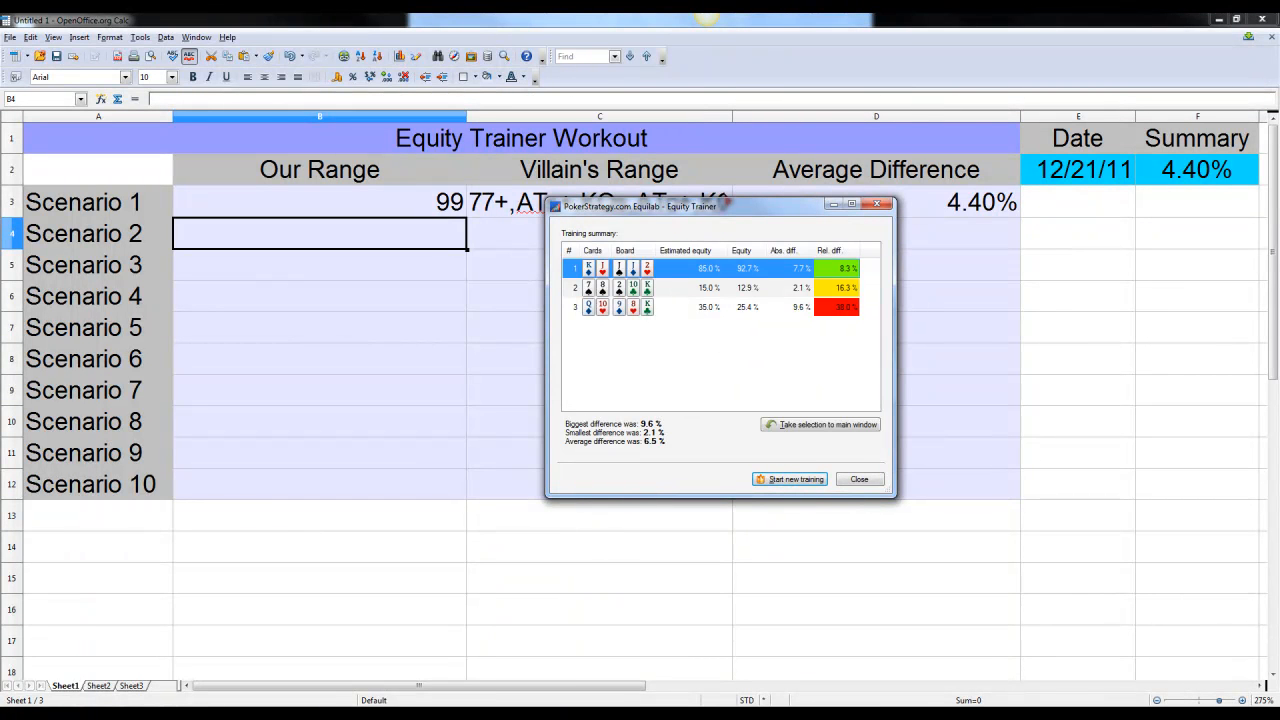
# Step: Close the training summary and enter 6.5% as the average difference for Scenario 2 in the Calc sheet
pyautogui.click(859, 479)
pyautogui.click(876, 234)
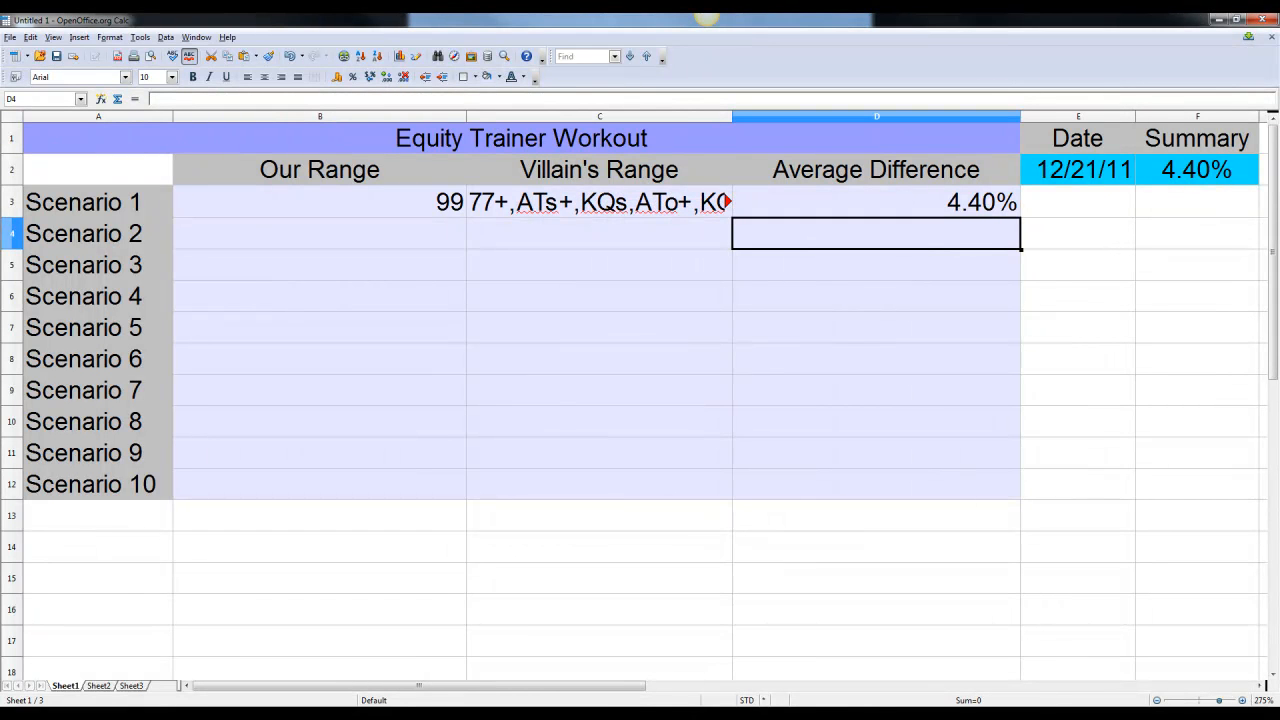
pyautogui.write('6.5')
pyautogui.press('Return')
pyautogui.press('Return')
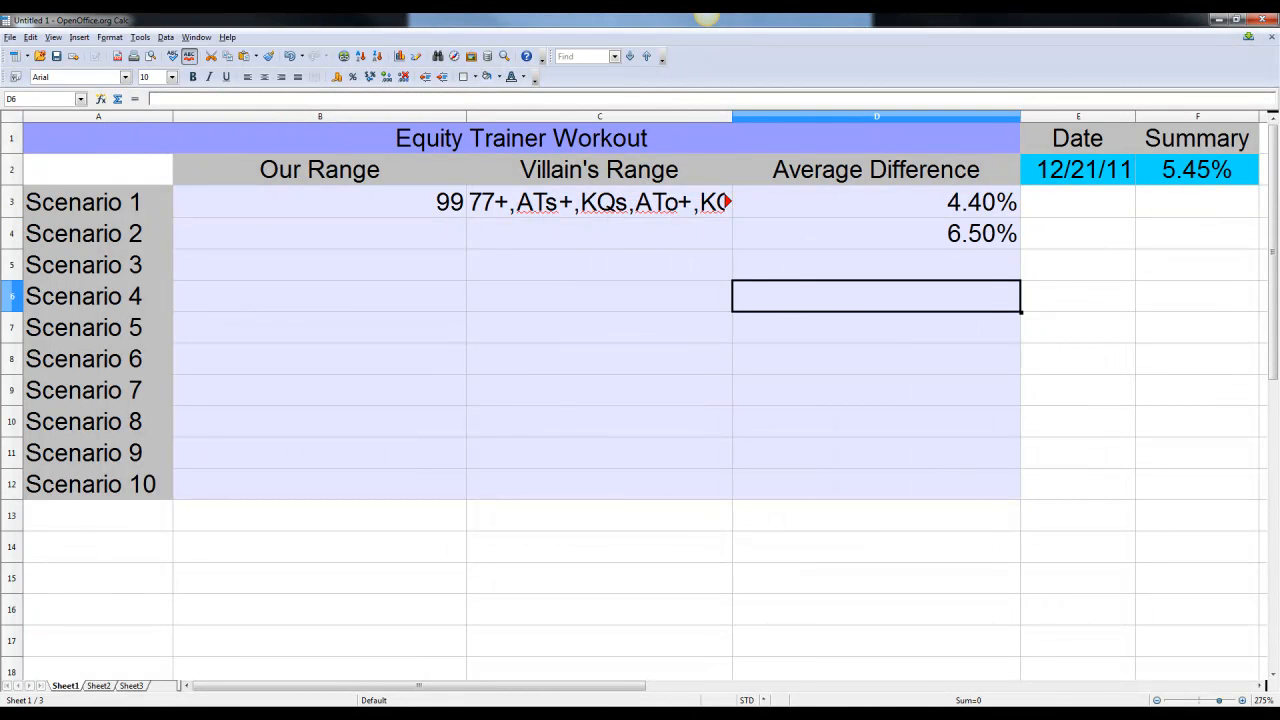
# Step: Switch back to Equilab and reopen the Equity Trainer with user-defined ranges
pyautogui.hotkey('alt', 'Tab')
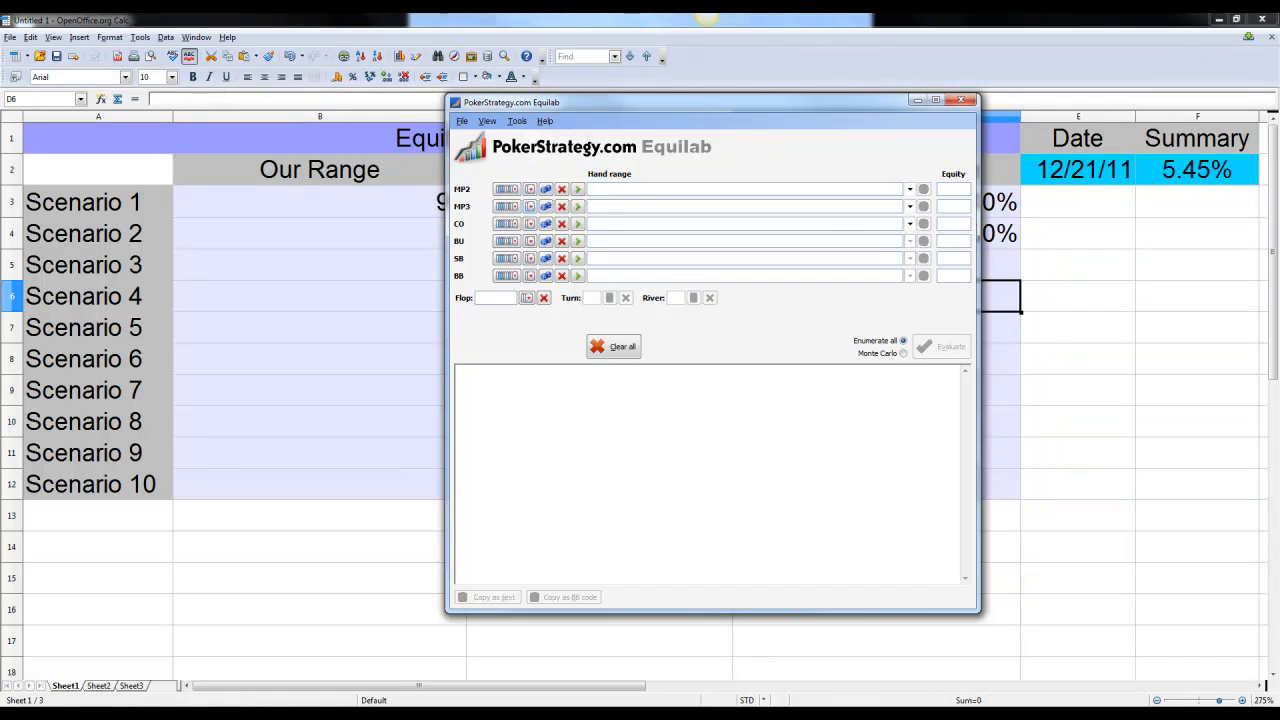
pyautogui.click(517, 121)
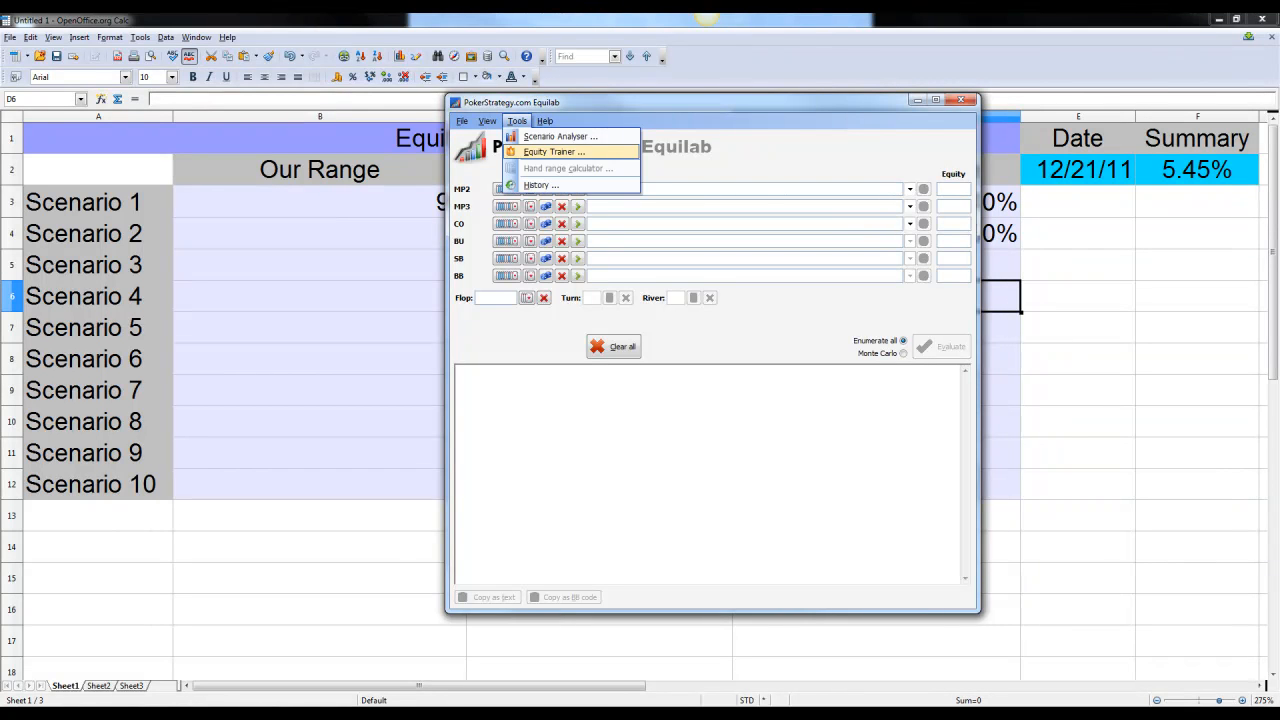
pyautogui.click(545, 152)
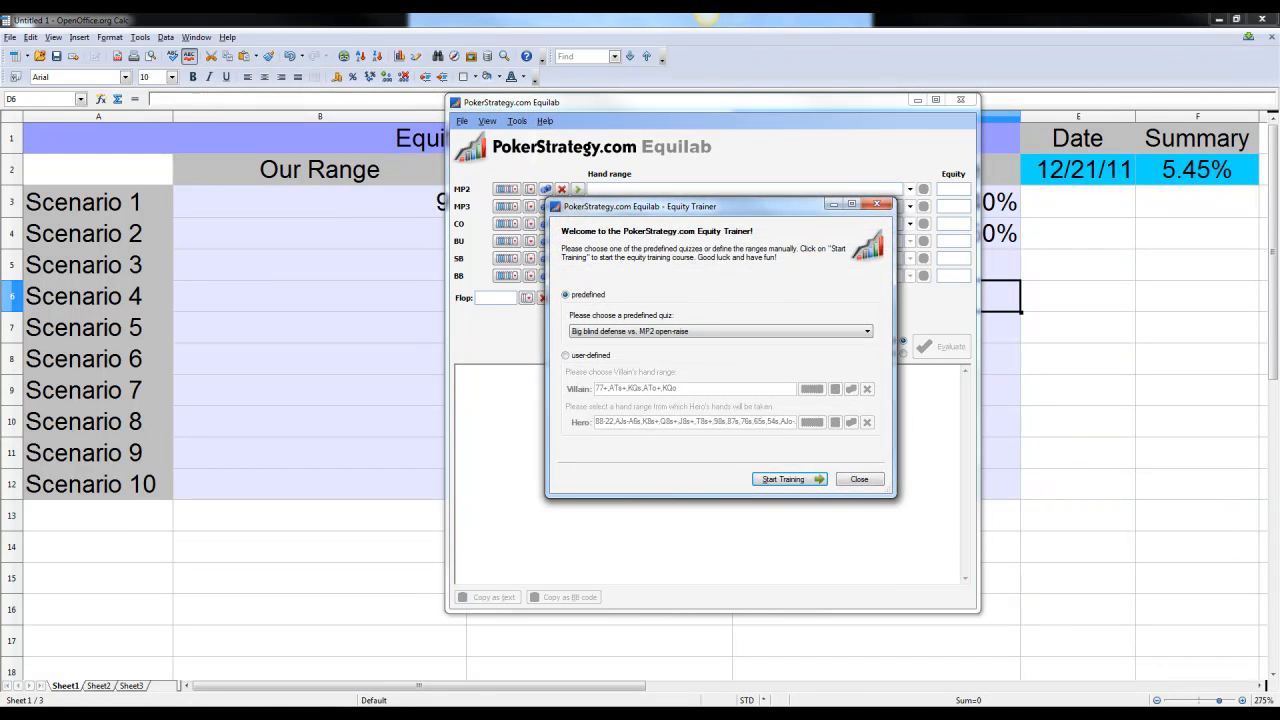
pyautogui.click(566, 355)
# Step: Copy Villain's hand range from the trainer into the Villain's Range cell of Scenario 2
pyautogui.moveTo(681, 388); pyautogui.dragTo(594, 388)
pyautogui.hotkey('ctrl', 'c')
pyautogui.click(350, 359)
pyautogui.click(600, 234)
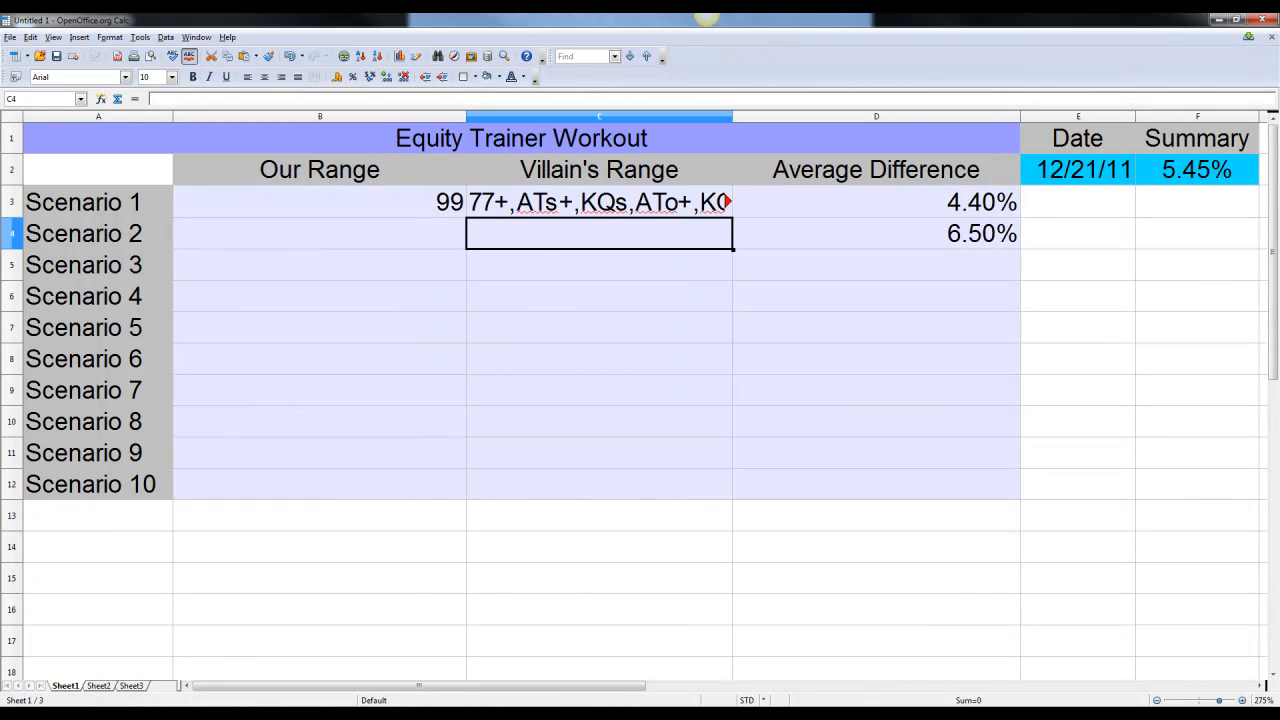
pyautogui.hotkey('ctrl', 'v')
# Step: Copy Hero's full hand range from the trainer into the Our Range cell of Scenario 2
pyautogui.click(177, 713)
pyautogui.click(252, 645)
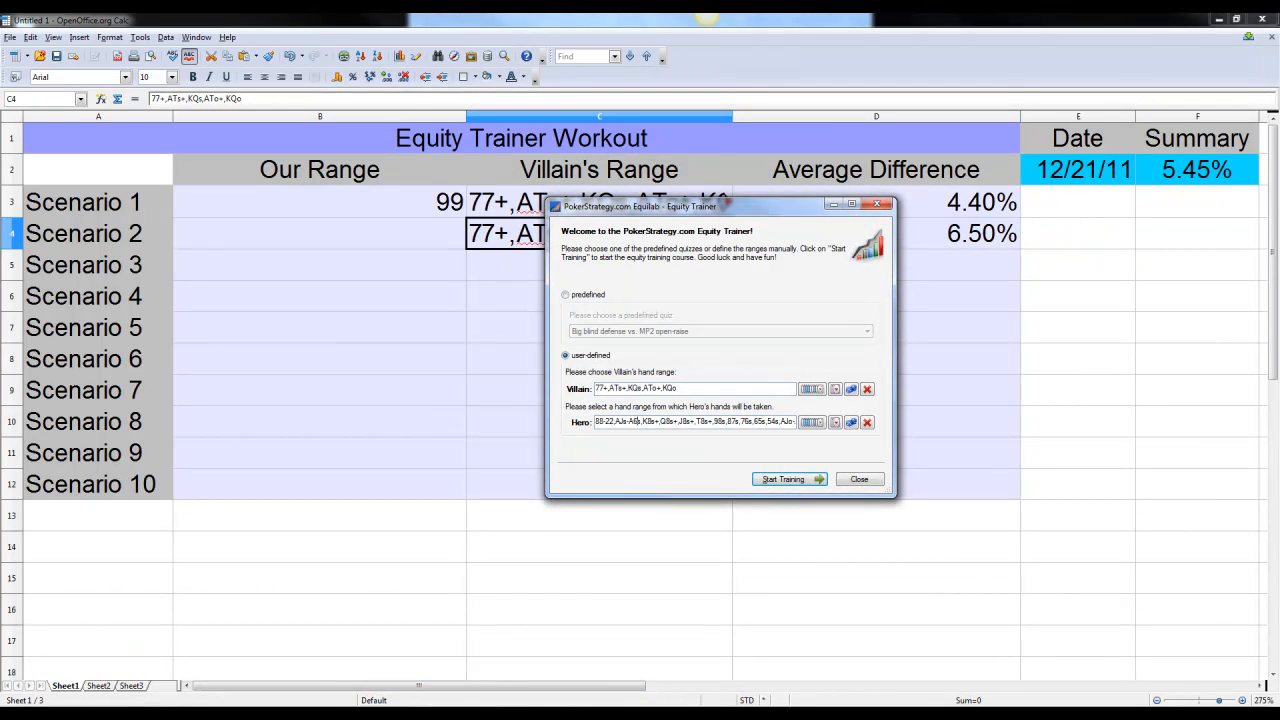
pyautogui.doubleClick(690, 422)
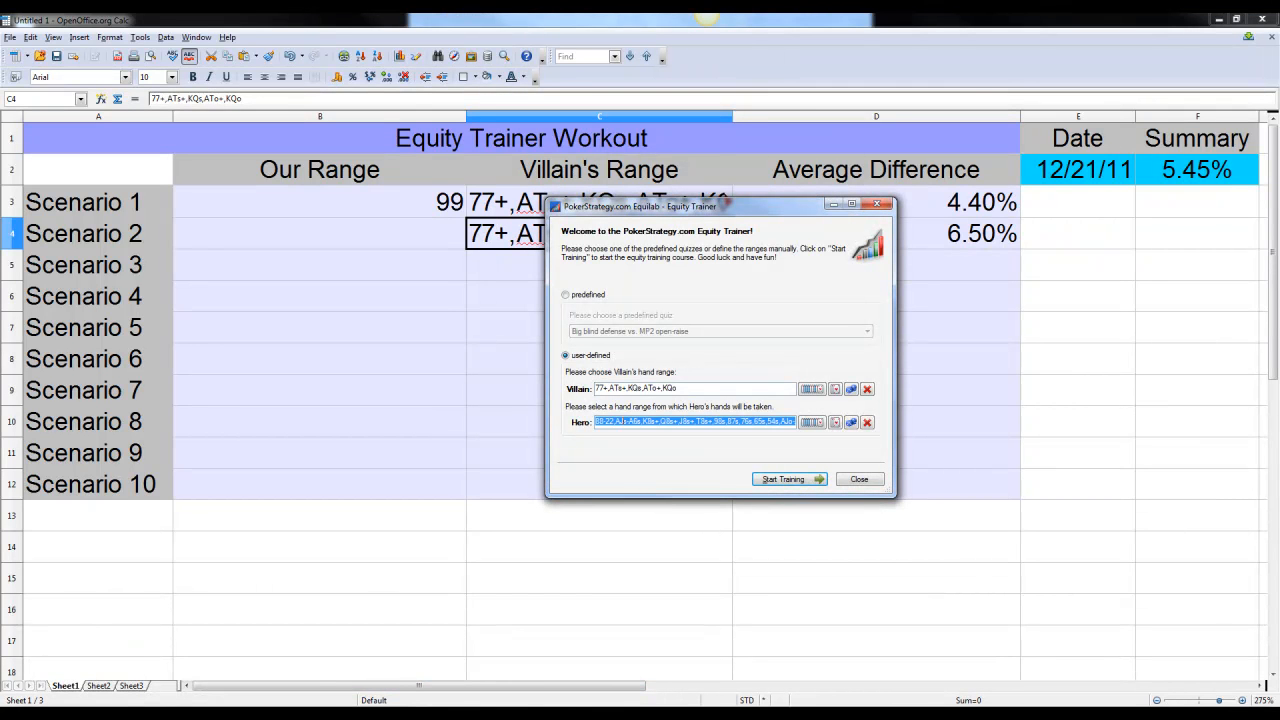
pyautogui.click(350, 359)
pyautogui.click(320, 234)
pyautogui.write('88-22,AJs-A6s,K8s+,Q8s+,J8s+,T8s+,98s,87s,76s,65s,54s,AJo-A8o,K9o+,QTo+,JTo,T9o')
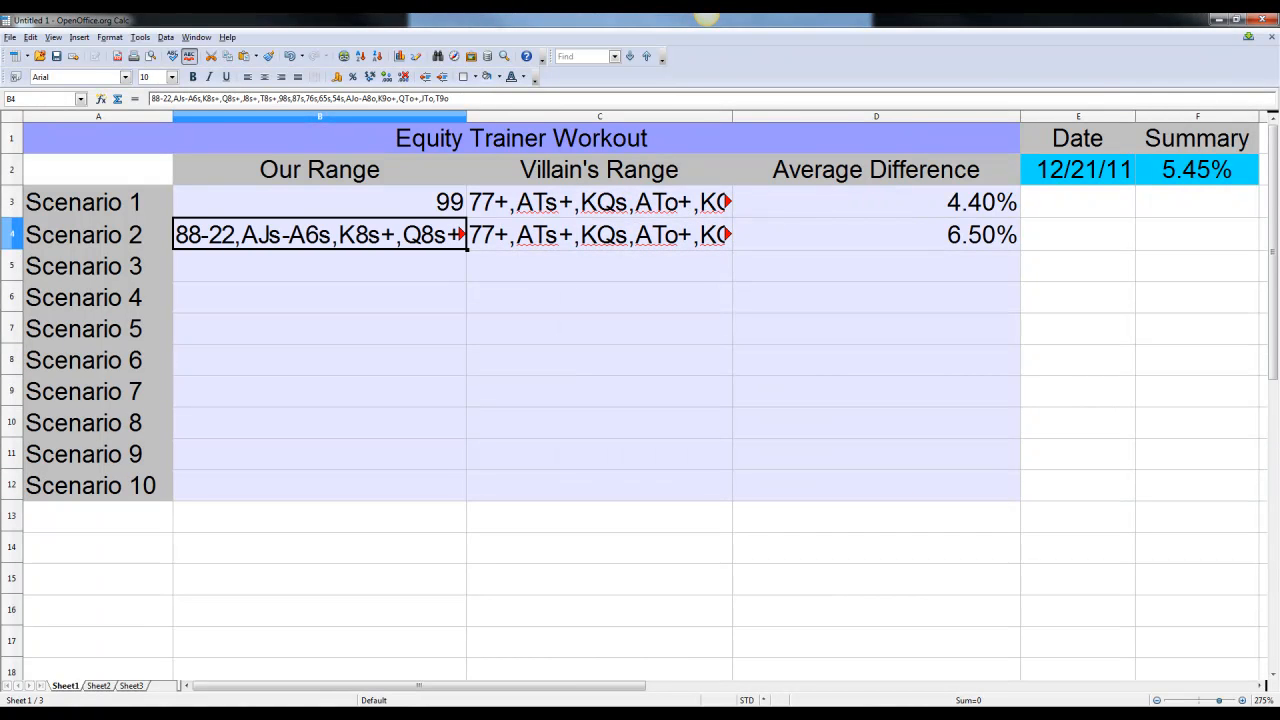
# Step: Return to the Equity Trainer and clear both Hero's and Villain's hand ranges
pyautogui.hotkey('alt', 'Tab')
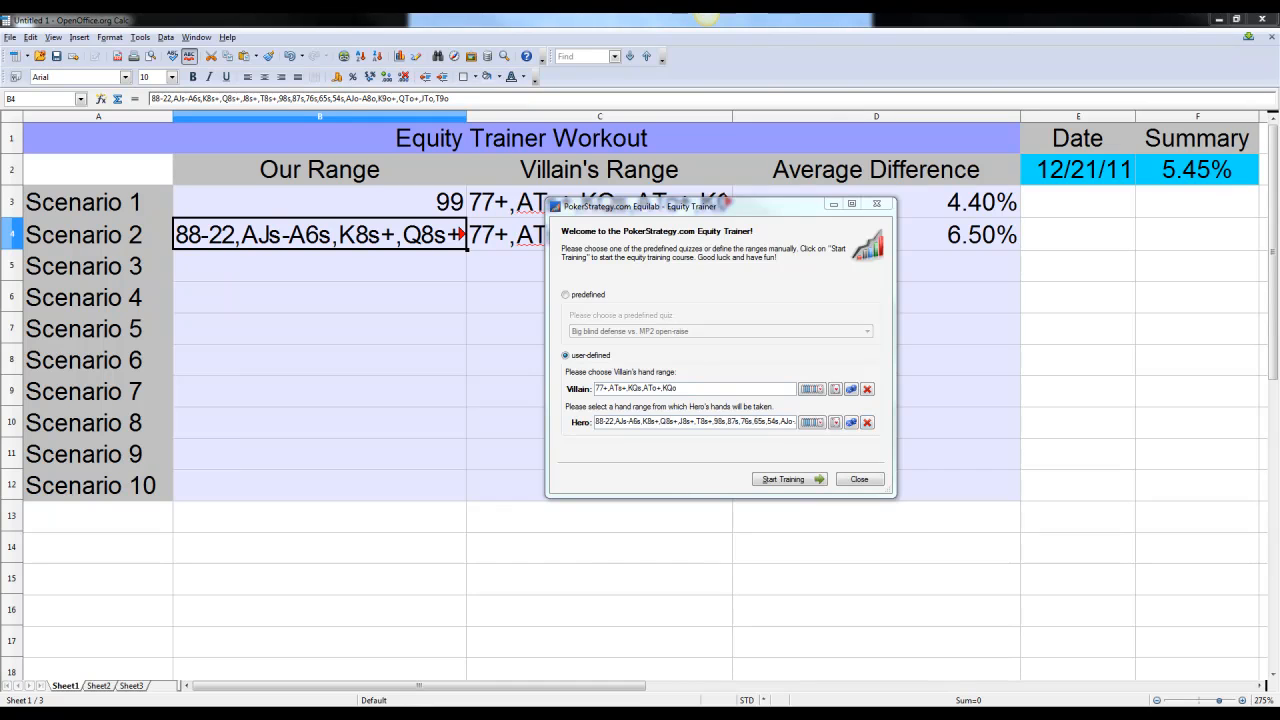
pyautogui.click(867, 422)
pyautogui.click(867, 389)
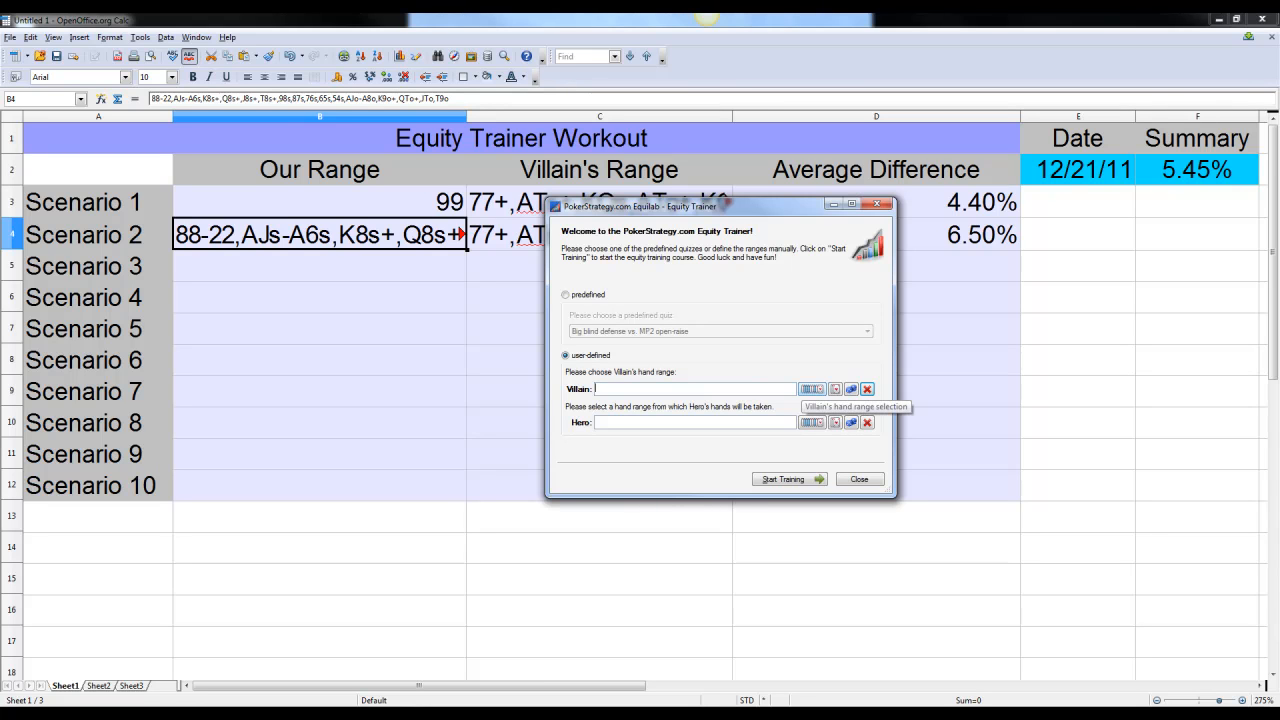
# Step: Set Villain's range to the BU range from the Card Runners Open Raising Chart
pyautogui.click(811, 389)
pyautogui.moveTo(320, 141); pyautogui.dragTo(388, 168)
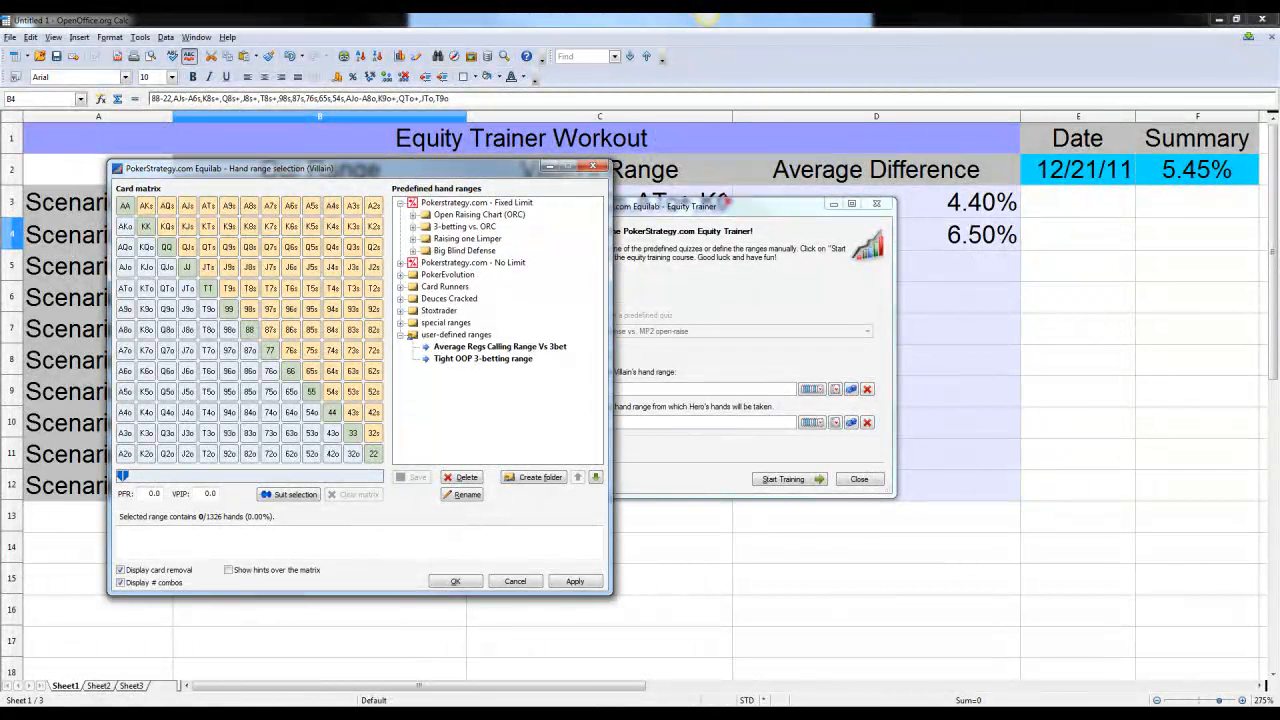
pyautogui.click(401, 287)
pyautogui.click(500, 358)
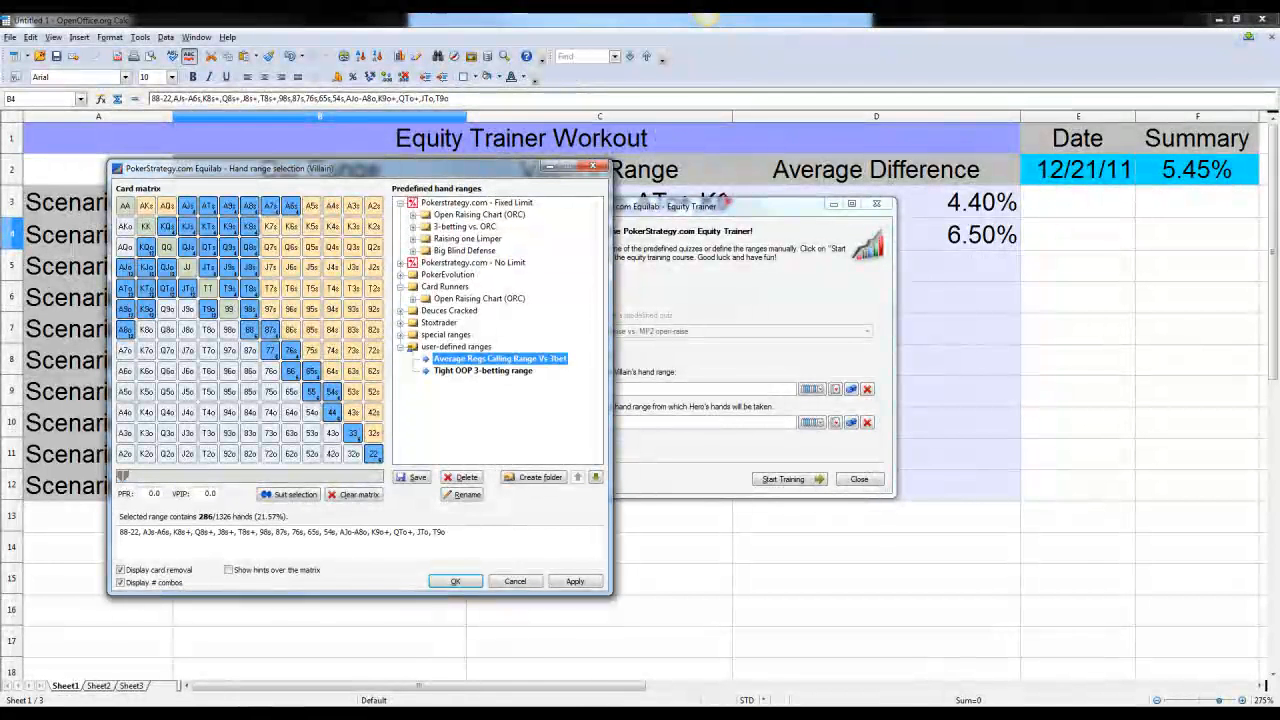
pyautogui.click(413, 299)
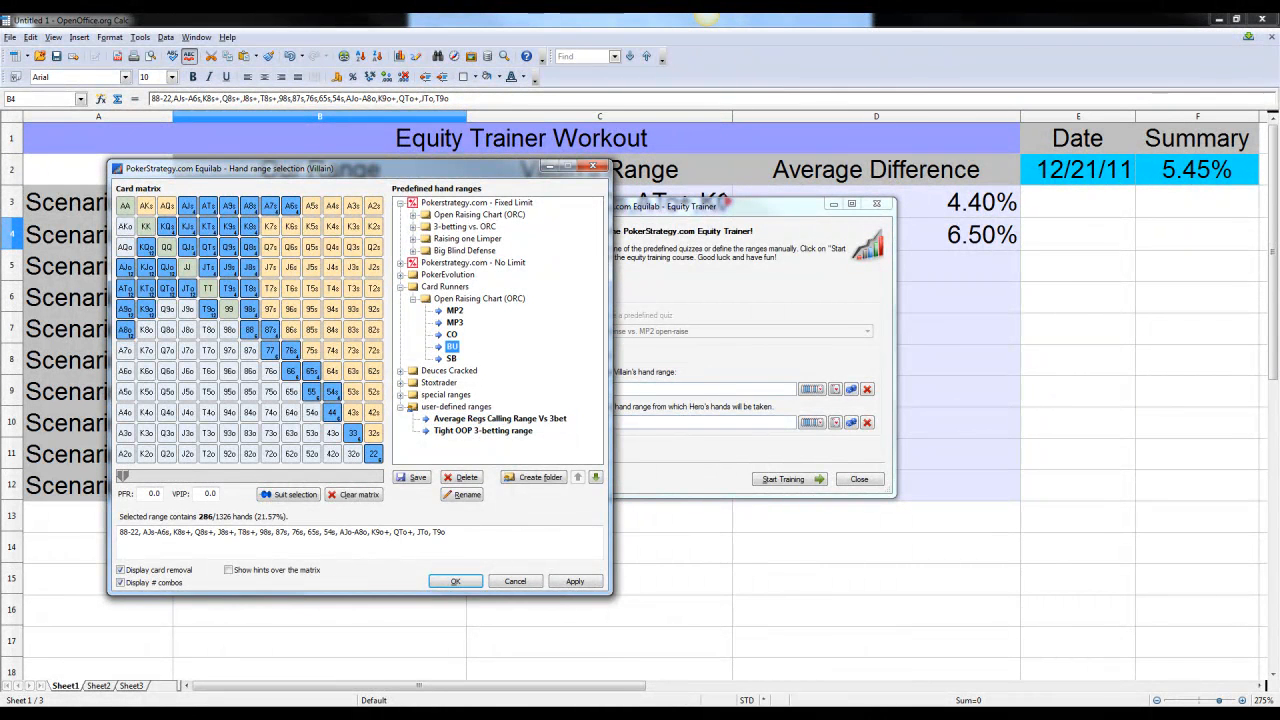
pyautogui.click(452, 347)
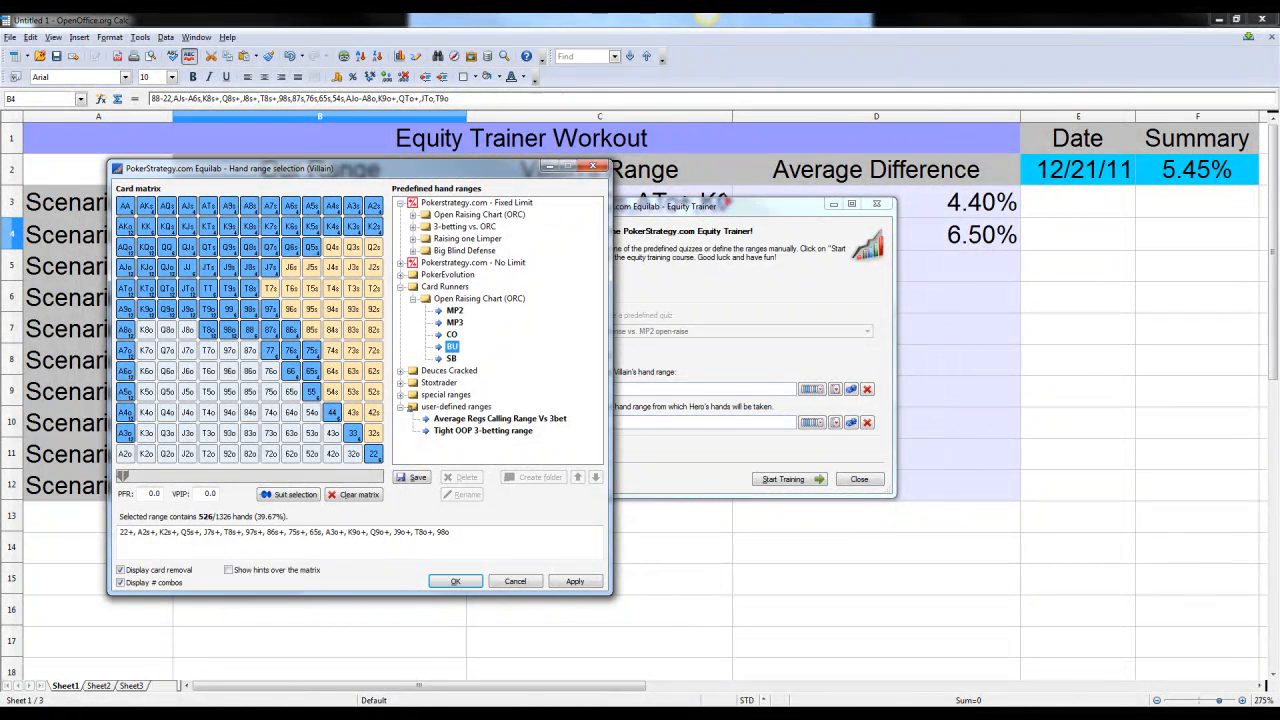
pyautogui.click(455, 581)
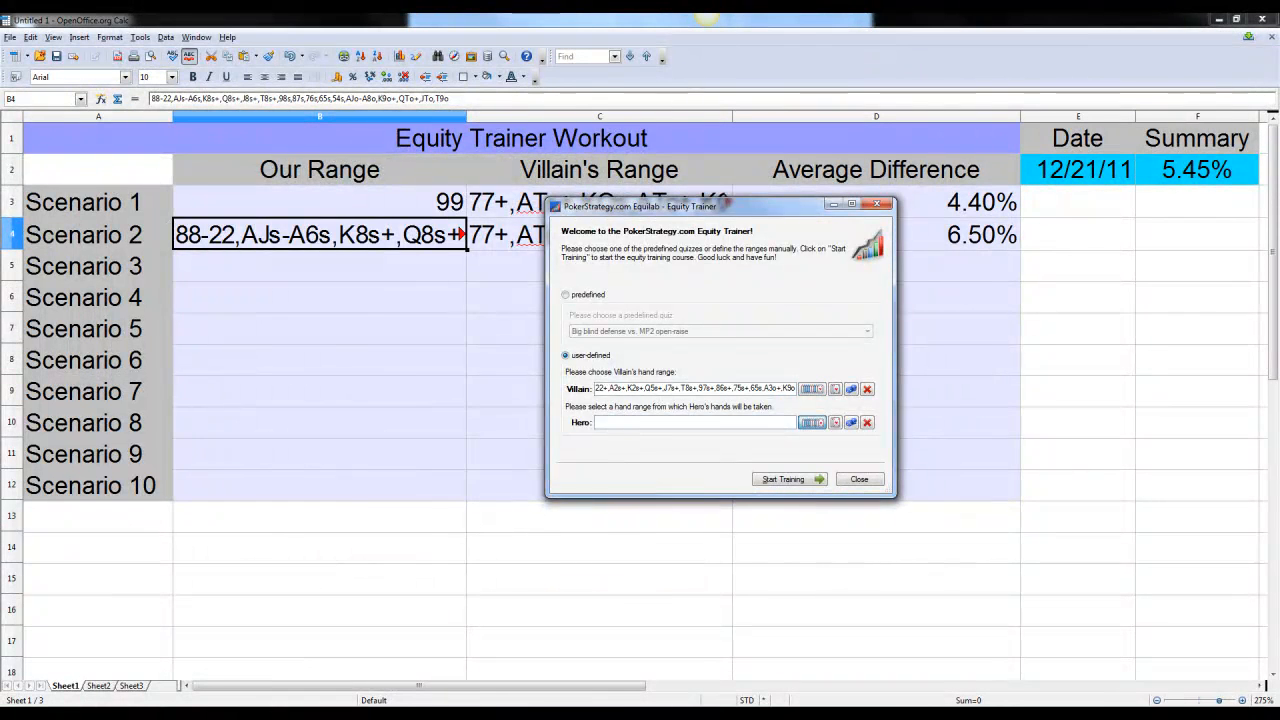
# Step: Open Hero's hand range selection and add KJs, QJs, KJo, QJo and ATo
pyautogui.click(811, 422)
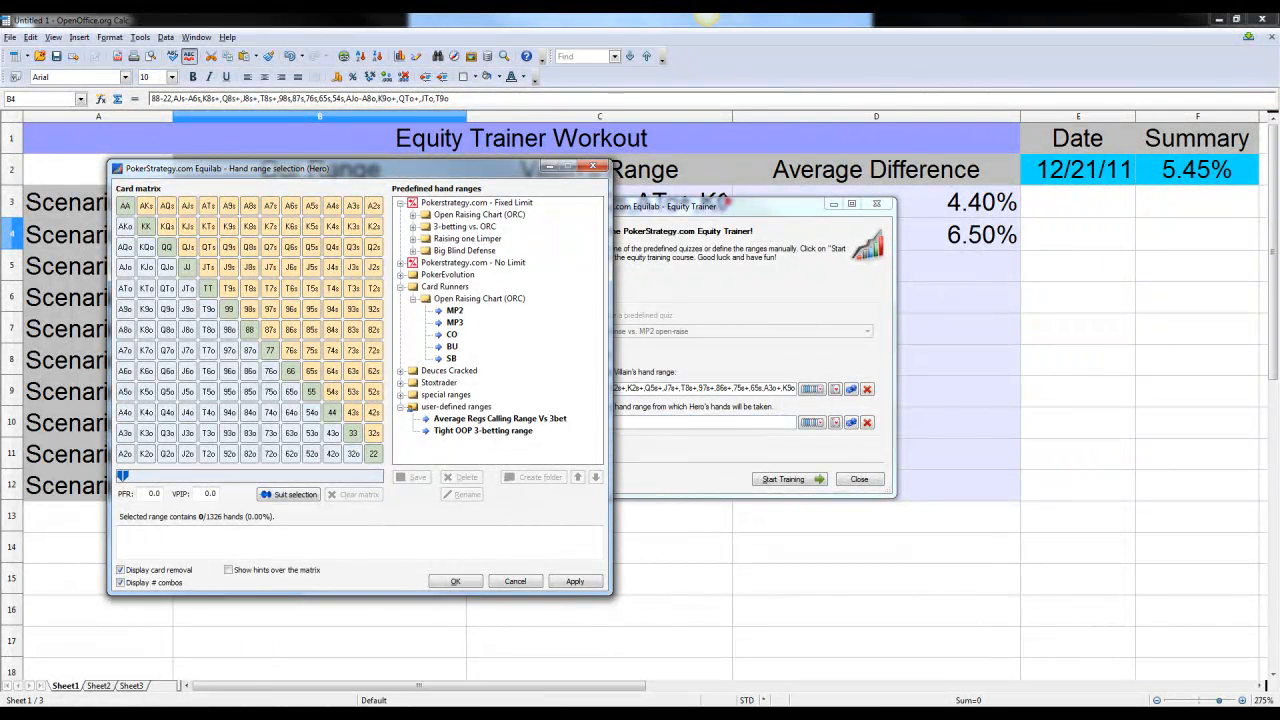
pyautogui.click(187, 226)
pyautogui.click(187, 247)
pyautogui.click(146, 267)
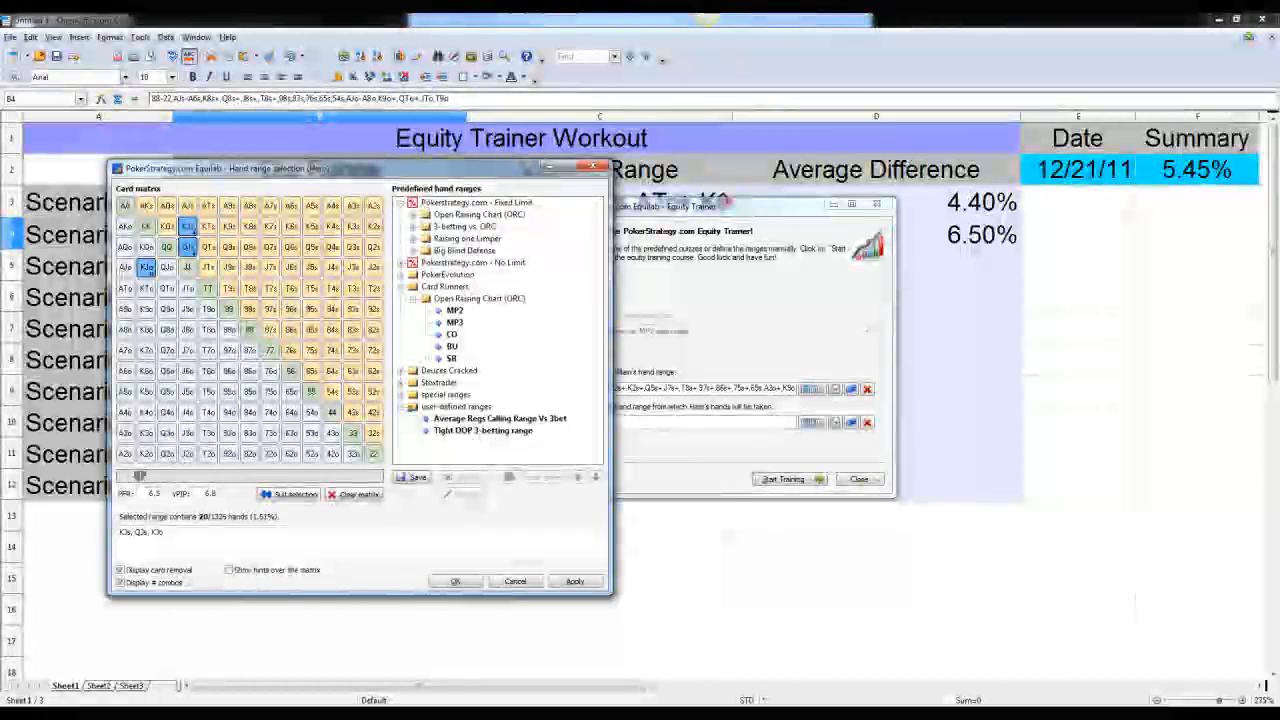
pyautogui.click(166, 267)
pyautogui.click(125, 288)
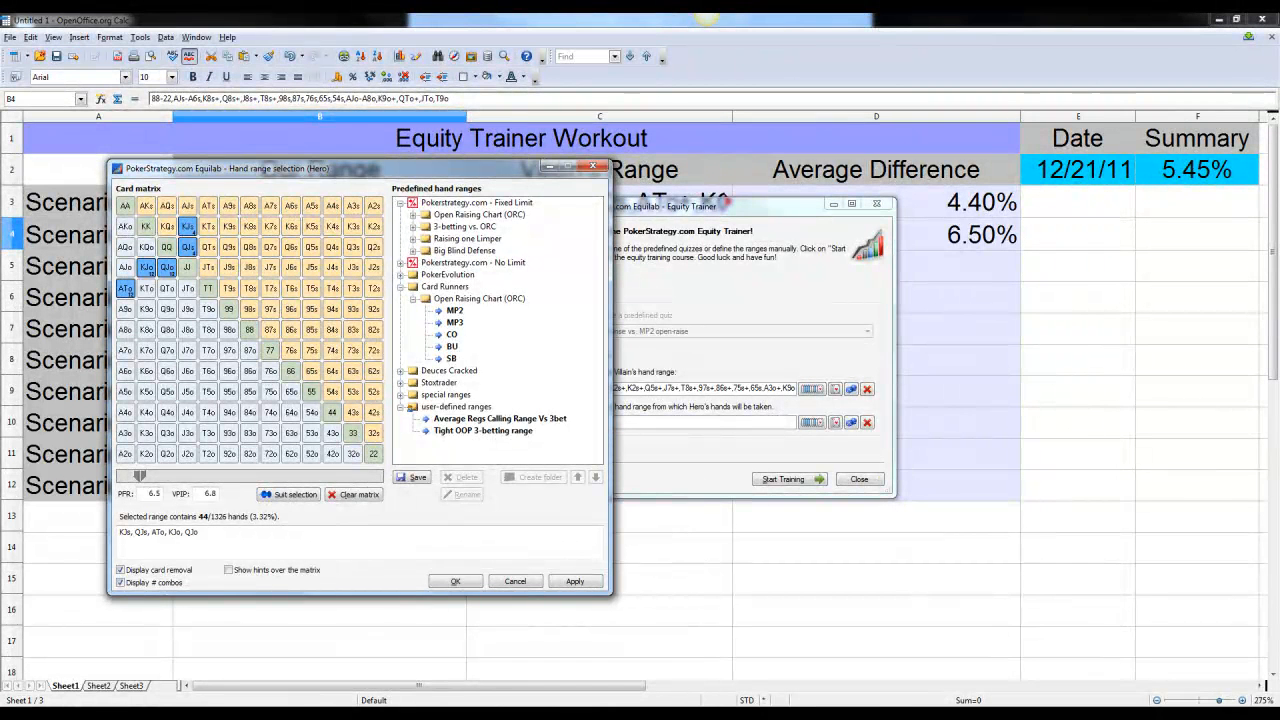
# Step: Add the suited connectors JTs, T9s, 98s and 87s and the pairs 99 through 66 to Hero's range
pyautogui.click(208, 267)
pyautogui.click(229, 288)
pyautogui.click(250, 309)
pyautogui.click(270, 330)
pyautogui.click(229, 309)
pyautogui.click(250, 330)
pyautogui.click(270, 350)
pyautogui.click(291, 371)
# Step: Add AJs, ATs, AJo, KTs, QTs and J9s to Hero's range
pyautogui.click(187, 205)
pyautogui.click(208, 205)
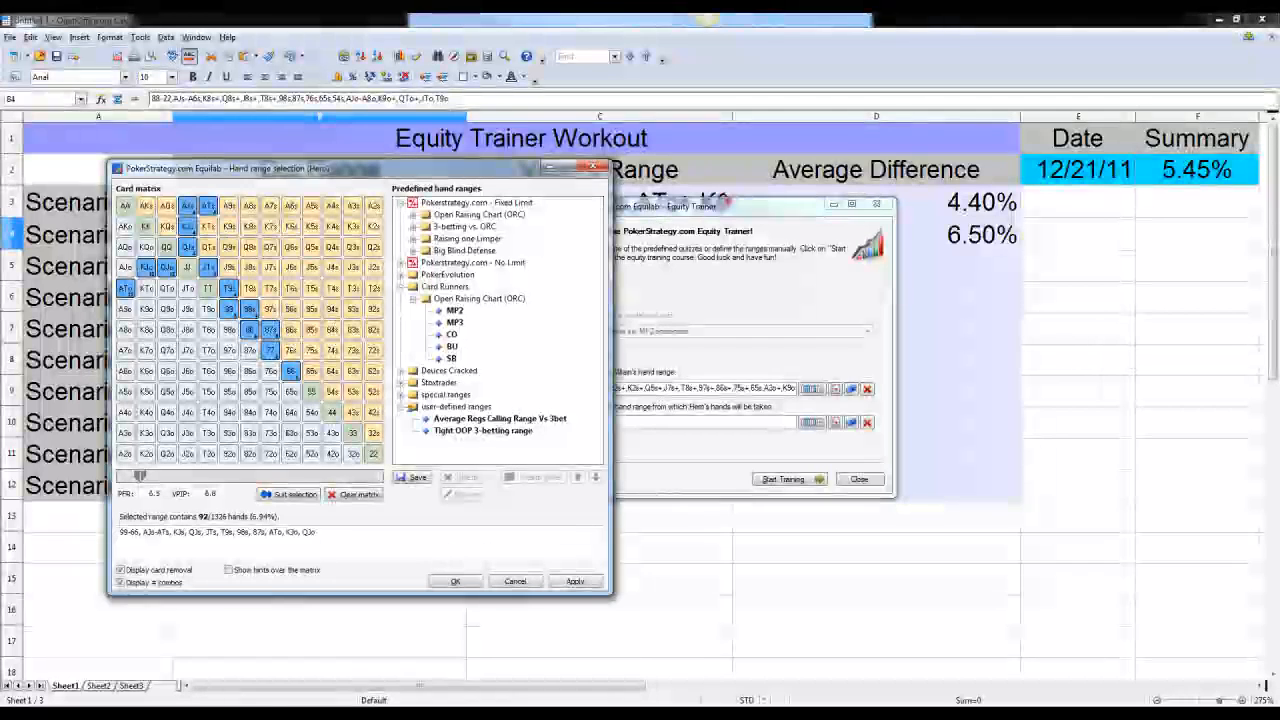
pyautogui.click(125, 267)
pyautogui.click(208, 226)
pyautogui.click(208, 246)
pyautogui.click(229, 267)
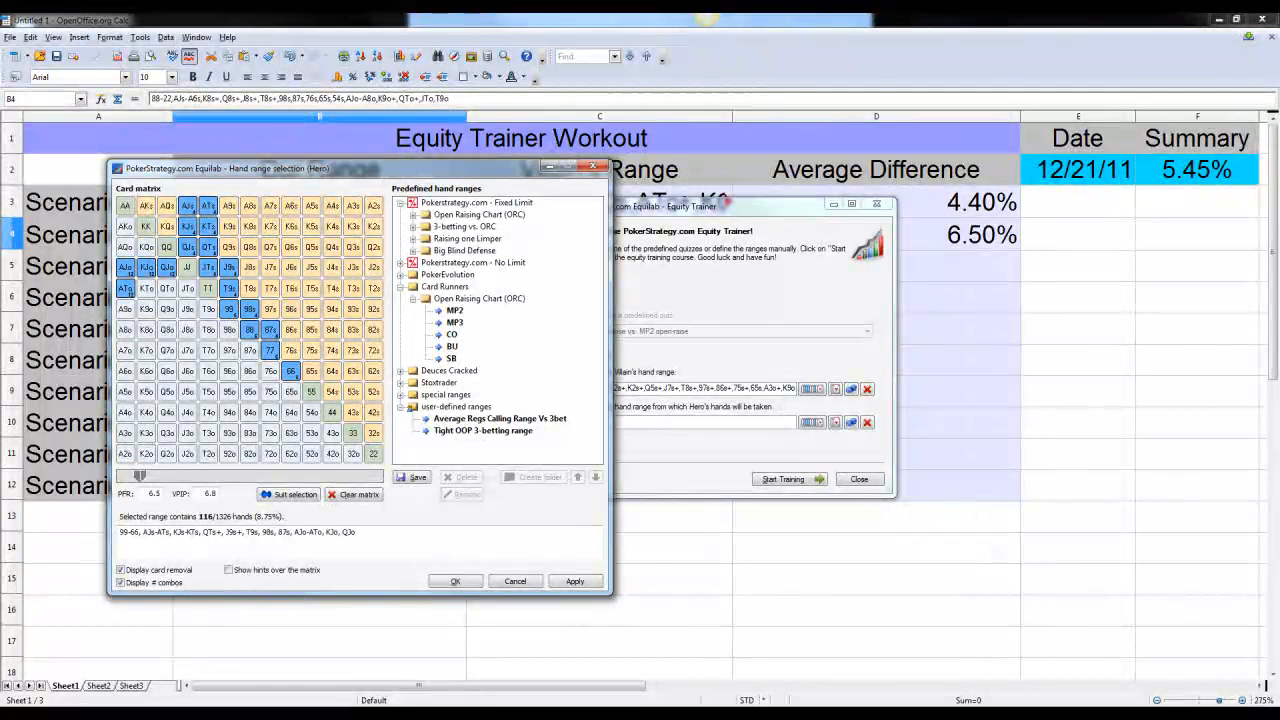
# Step: Add T8s to Hero's range, apply it and start the equity training
pyautogui.click(249, 288)
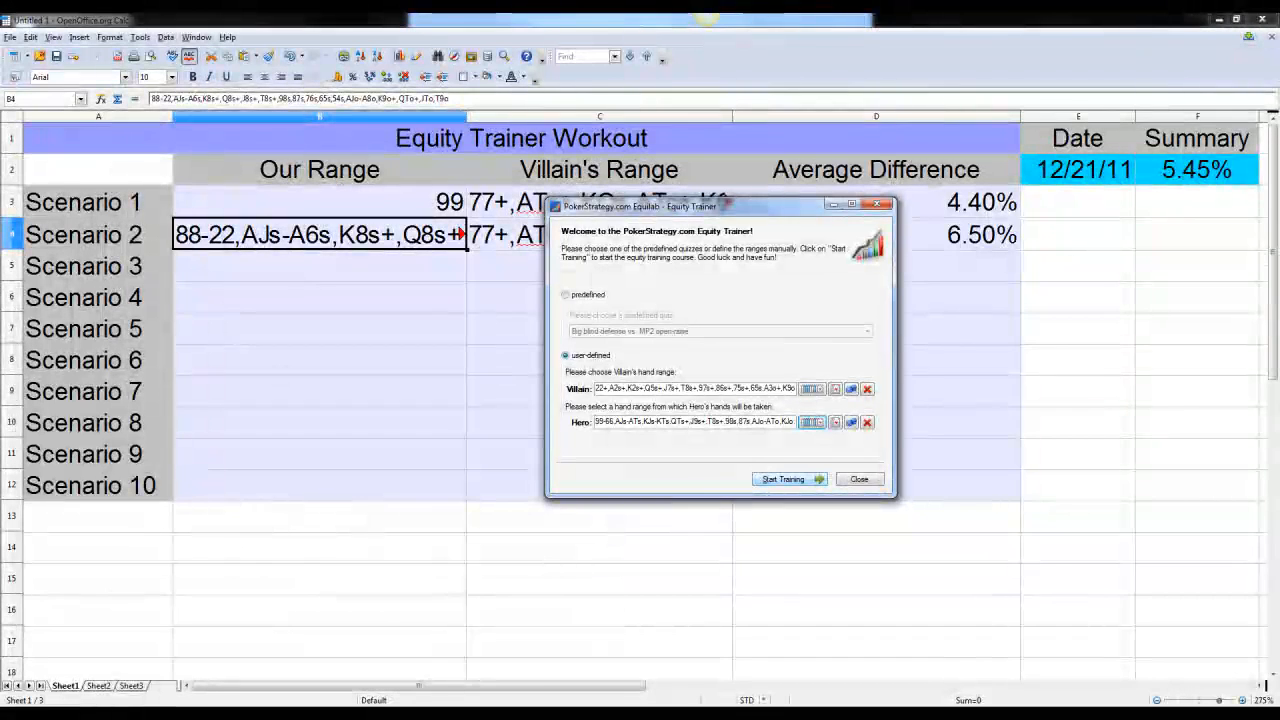
pyautogui.press('Return')
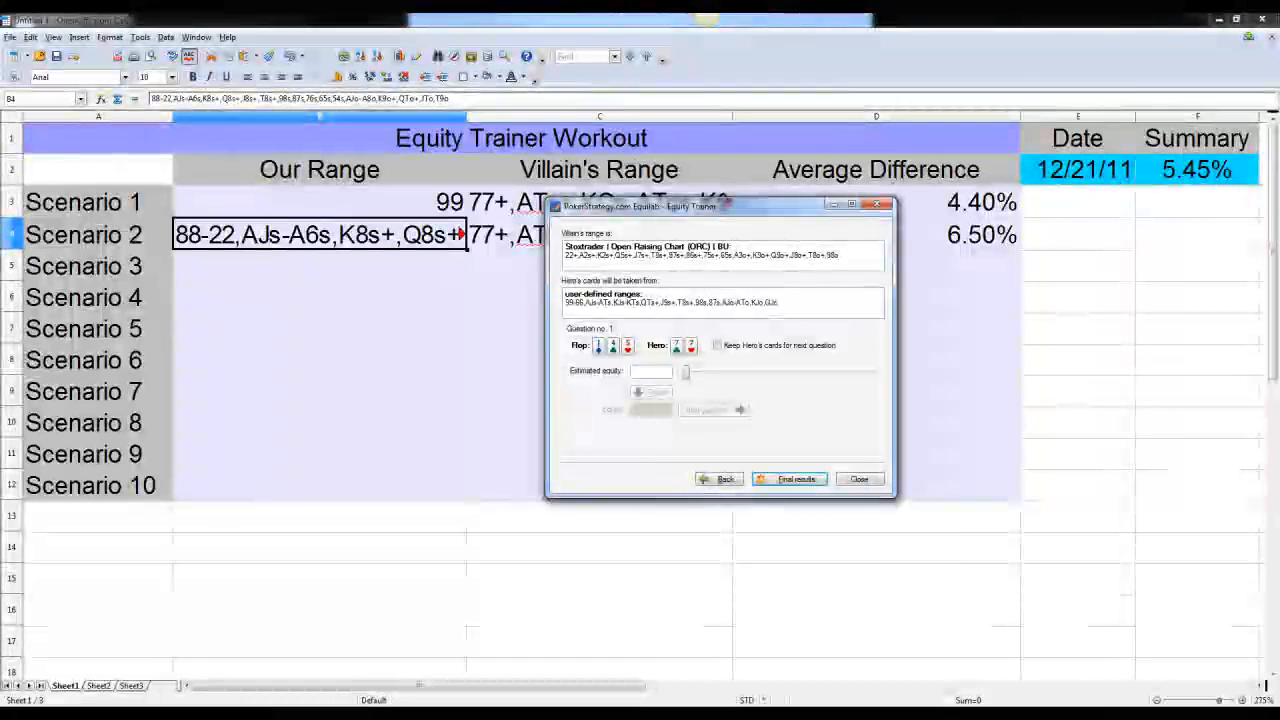
# Step: Submit 30% as the estimated equity for the first training question
pyautogui.write('30')
pyautogui.press('Return')
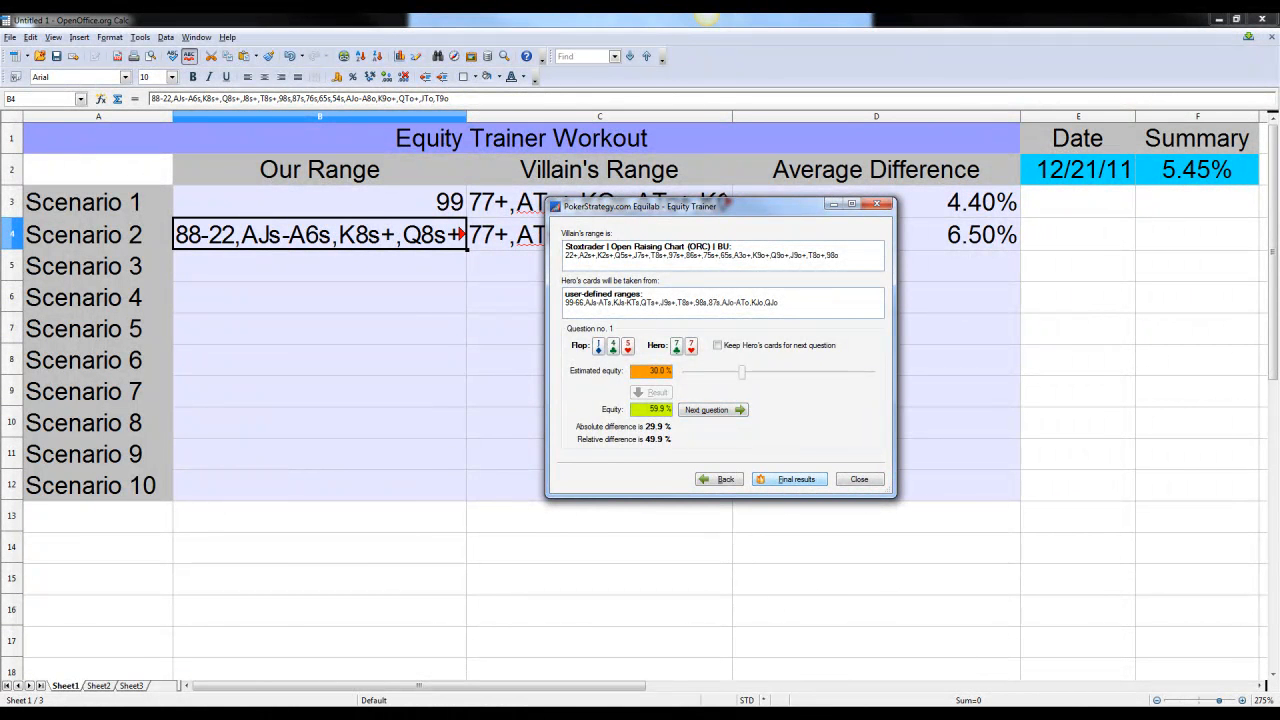
pyautogui.press('Return')
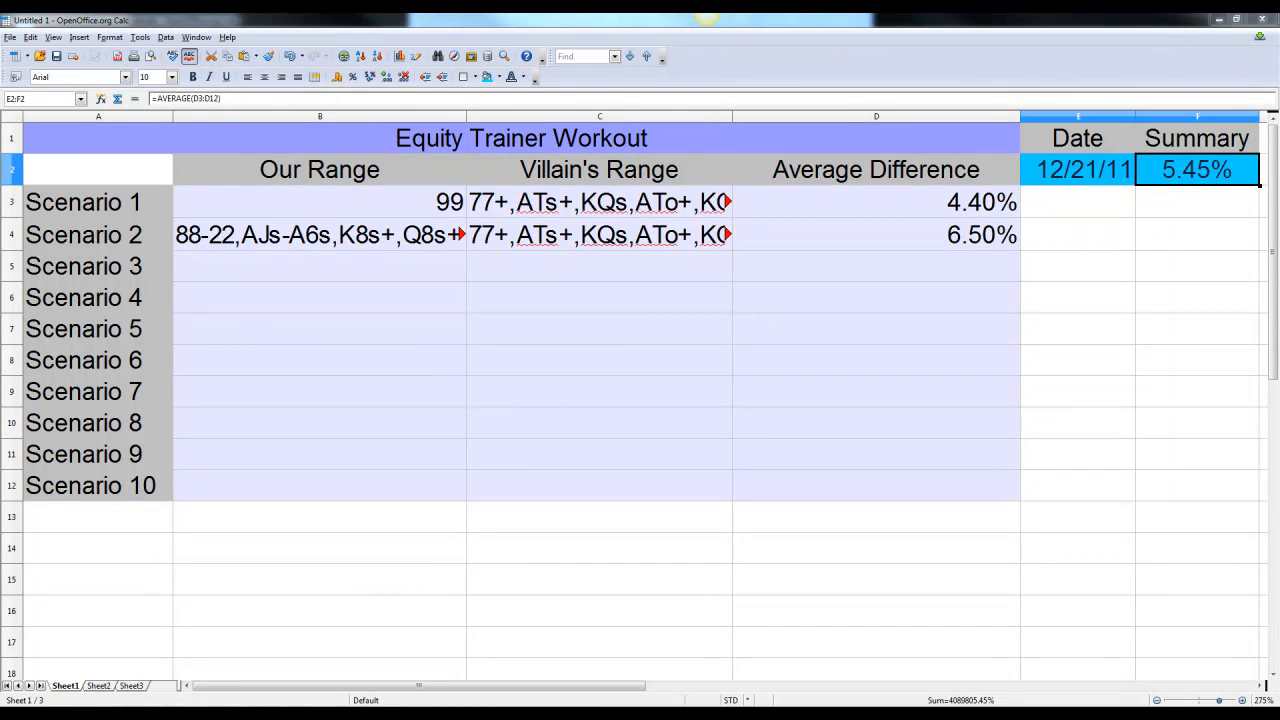
# Step: Examine the Summary average formula and the Date entry in the Equity Trainer Workout sheet
pyautogui.click(1197, 170)
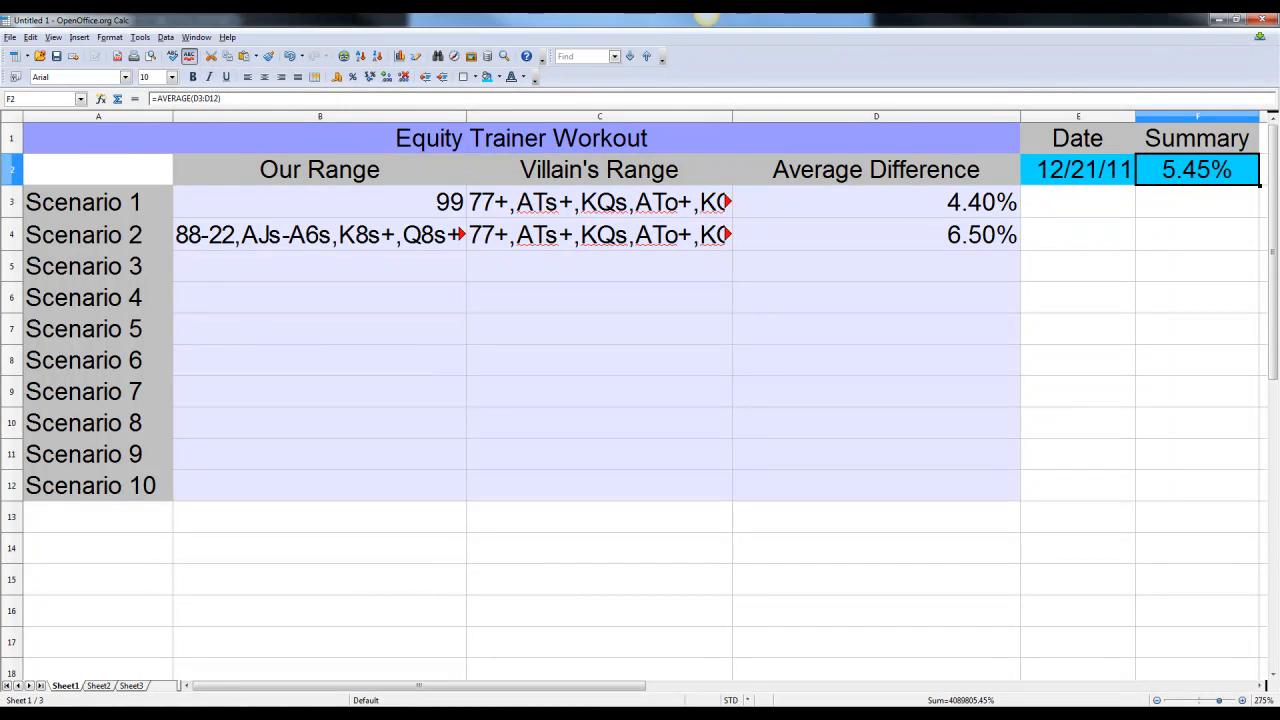
pyautogui.click(1078, 170)
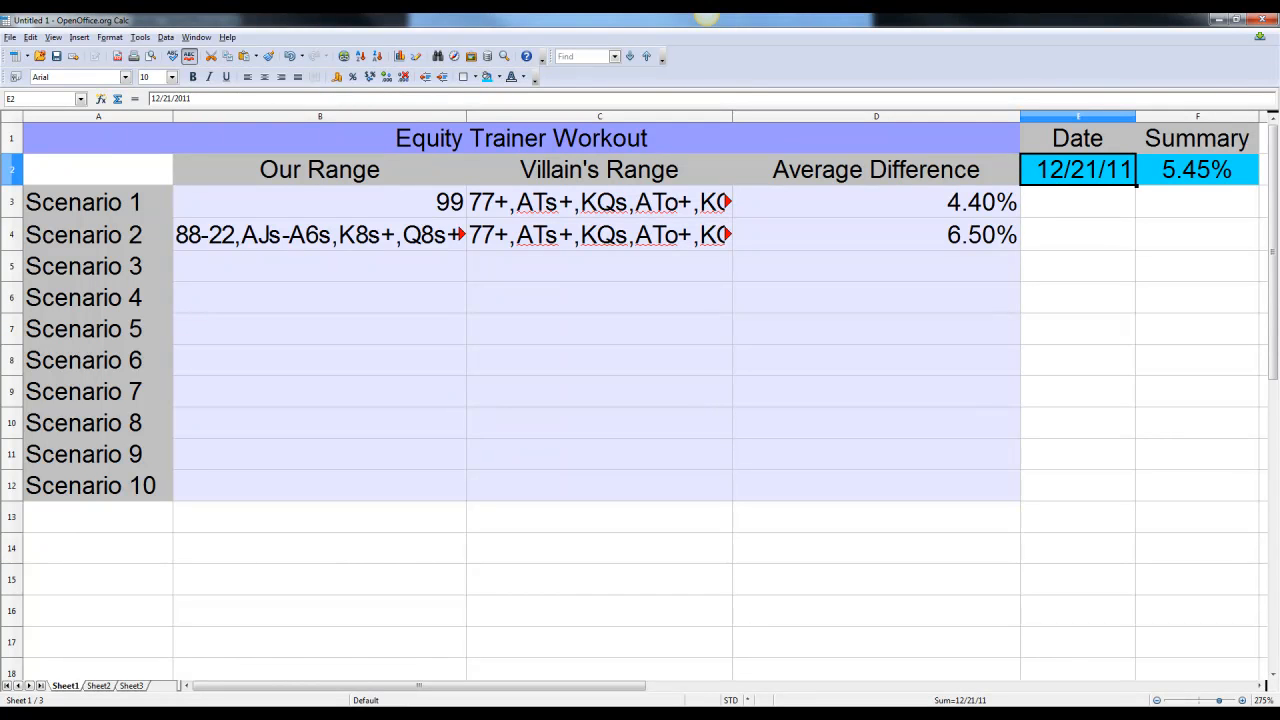
pyautogui.click(1078, 235)
# Step: Switch to the Equity Trainer Workout Spreadsheet and enter the date 12/21/11 in cell A3 of the monthly log
pyautogui.click(225, 713)
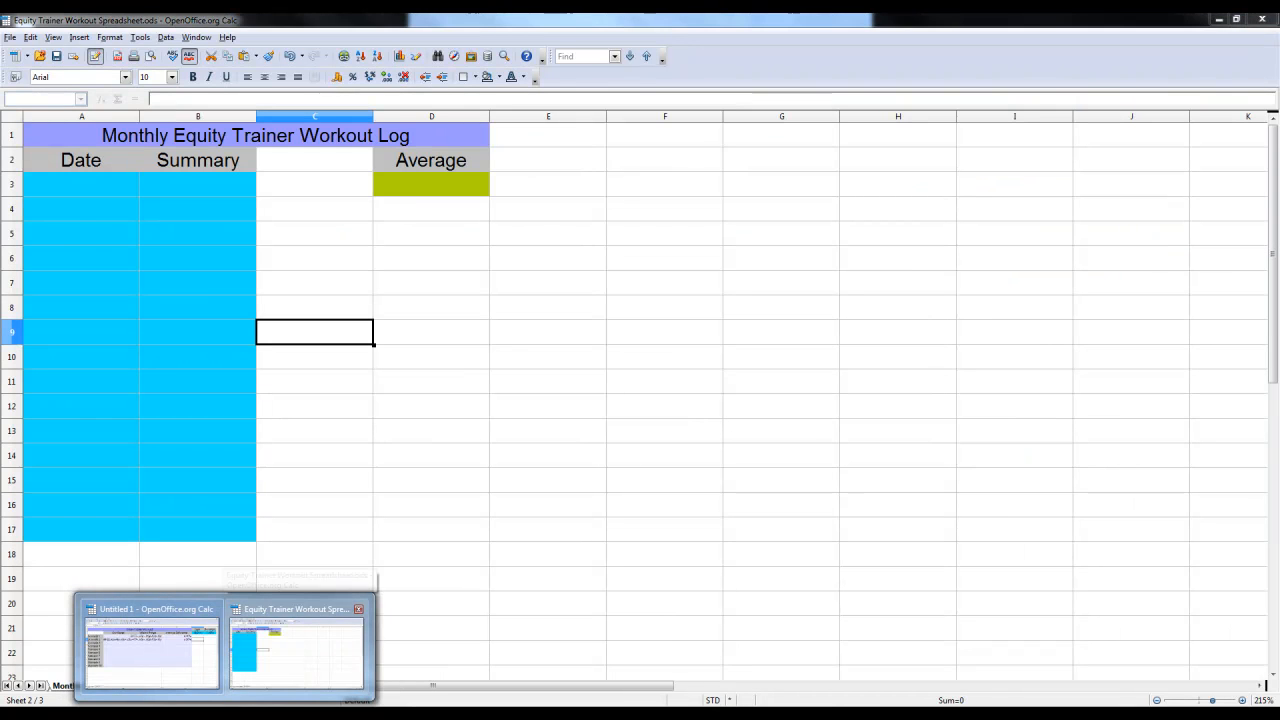
pyautogui.click(297, 645)
pyautogui.click(81, 184)
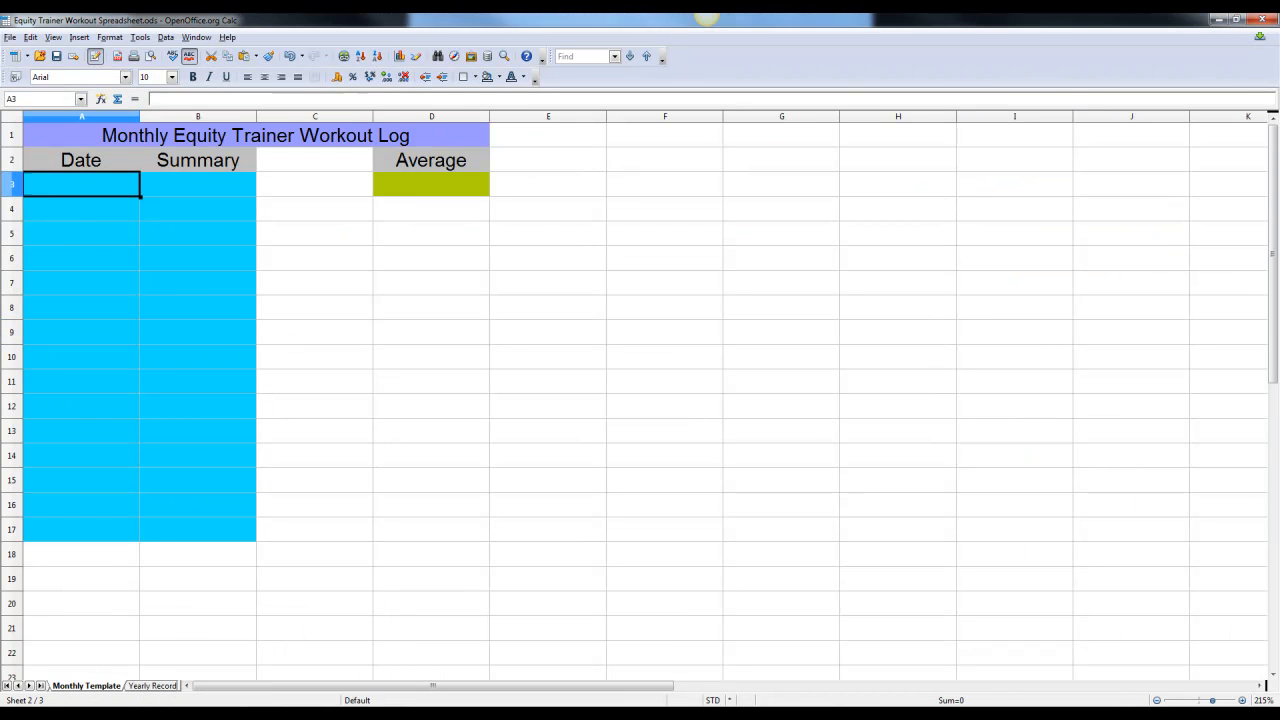
pyautogui.write('12/21/11')
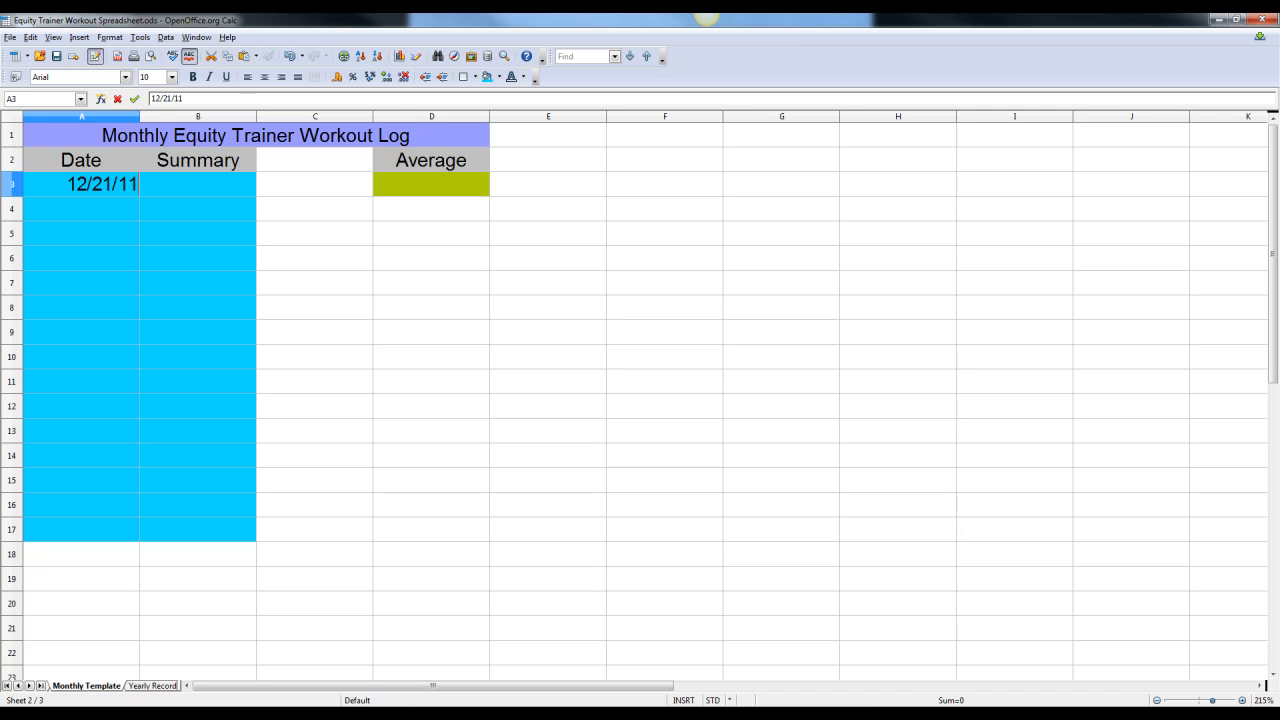
pyautogui.press('Tab')
# Step: Enter 5.45% as the Summary value in cell B3 of the monthly log
pyautogui.write('5.45')
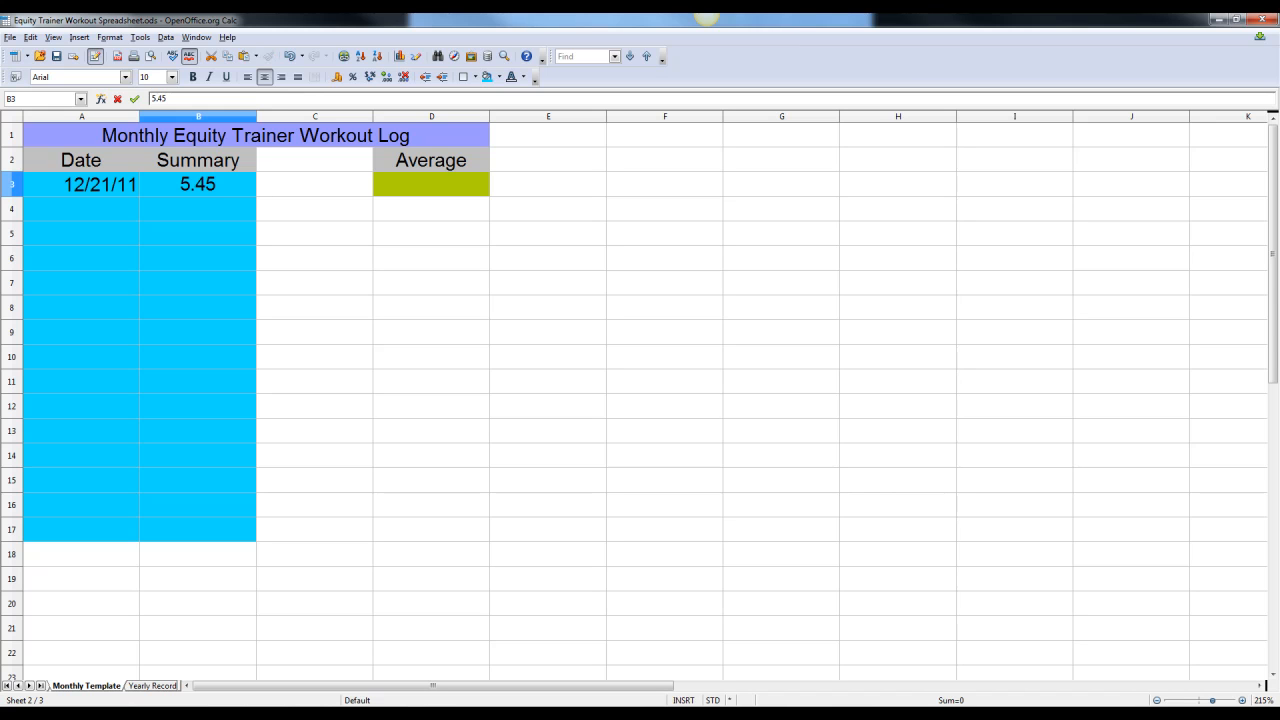
pyautogui.press('Return')
pyautogui.click(198, 185)
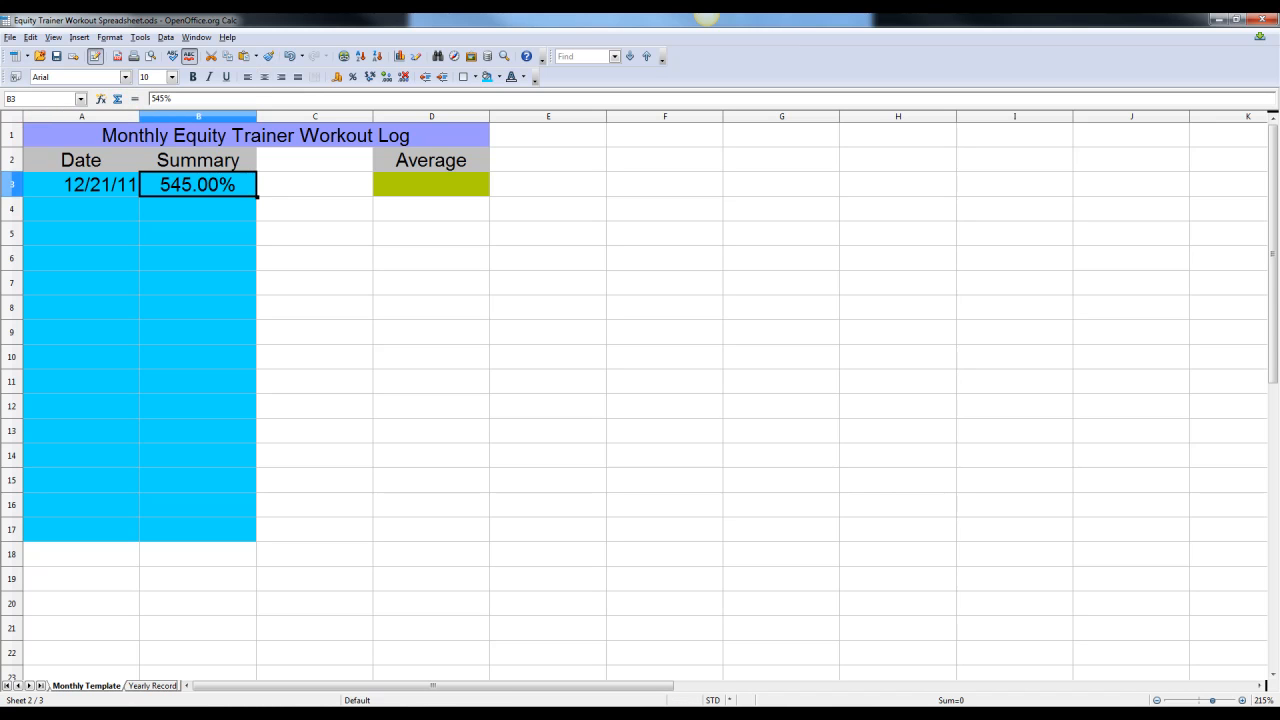
pyautogui.write('5.45')
pyautogui.press('Return')
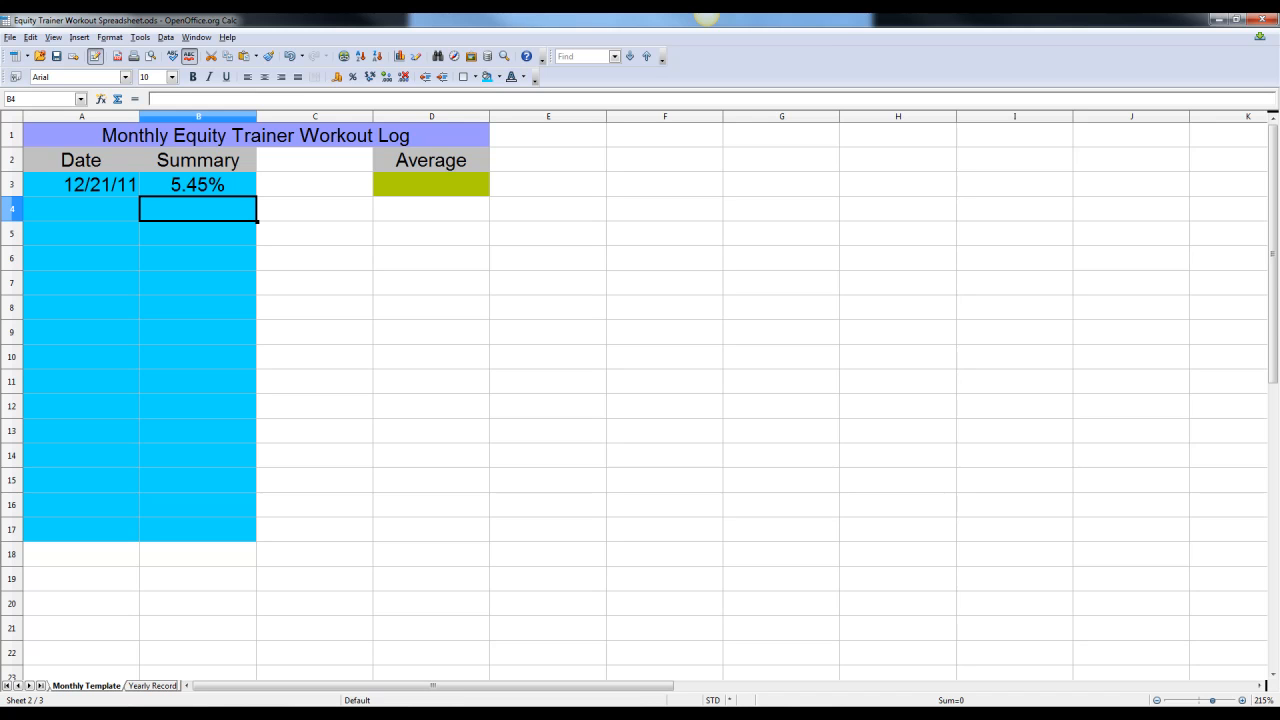
pyautogui.click(198, 185)
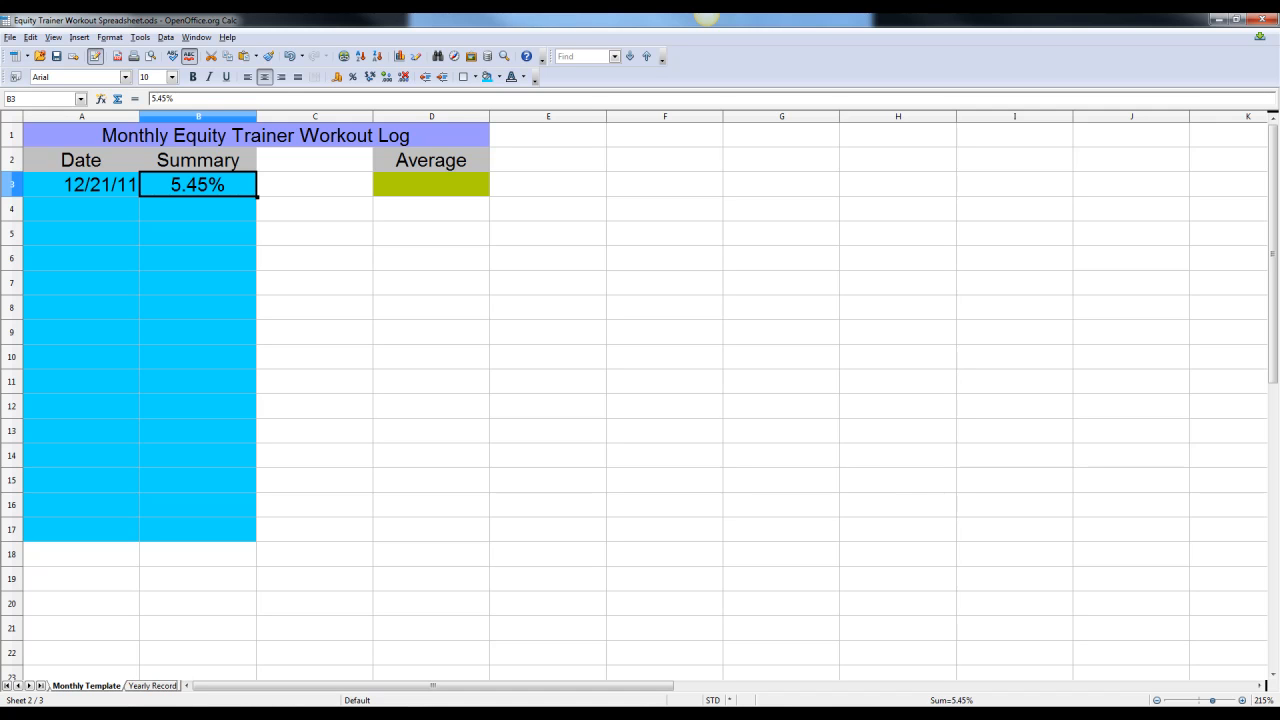
# Step: Calculate the monthly average in cell D3 with the formula =AVERAGE(B3:B17)
pyautogui.click(431, 184)
pyautogui.write('=av')
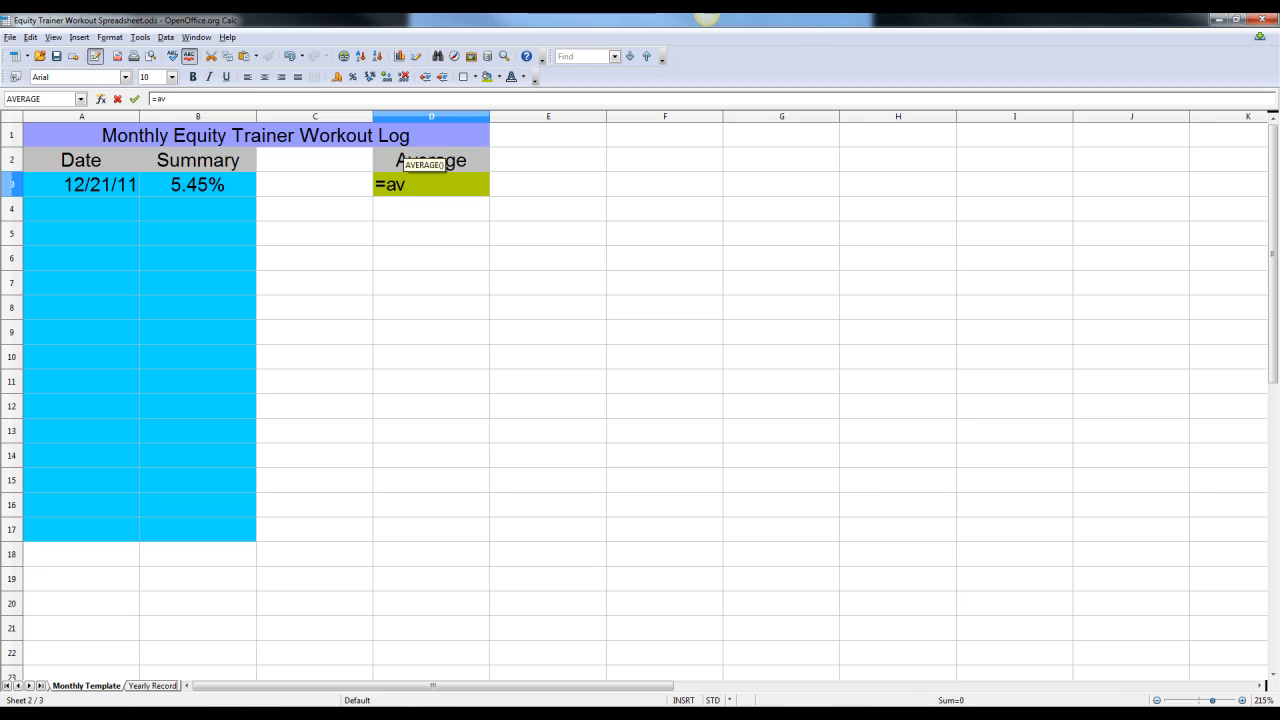
pyautogui.press('Return')
pyautogui.moveTo(198, 184); pyautogui.dragTo(235, 530)
pyautogui.press('Return')
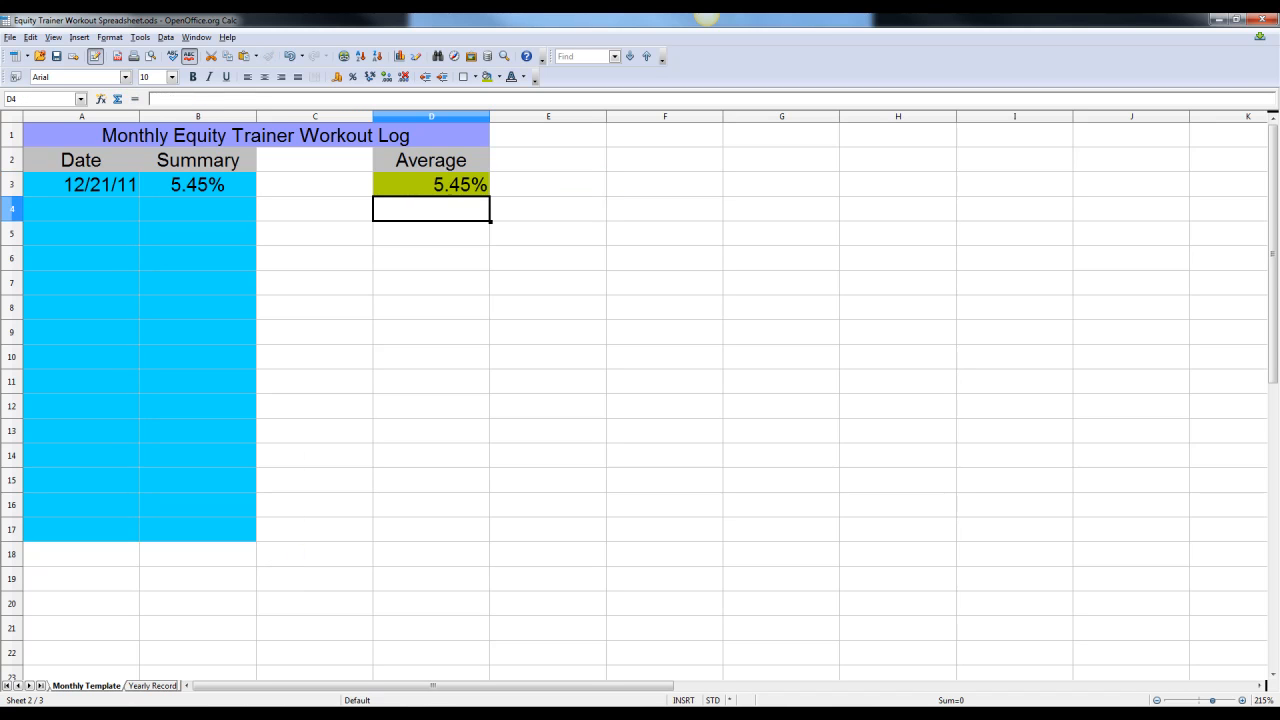
pyautogui.click(431, 185)
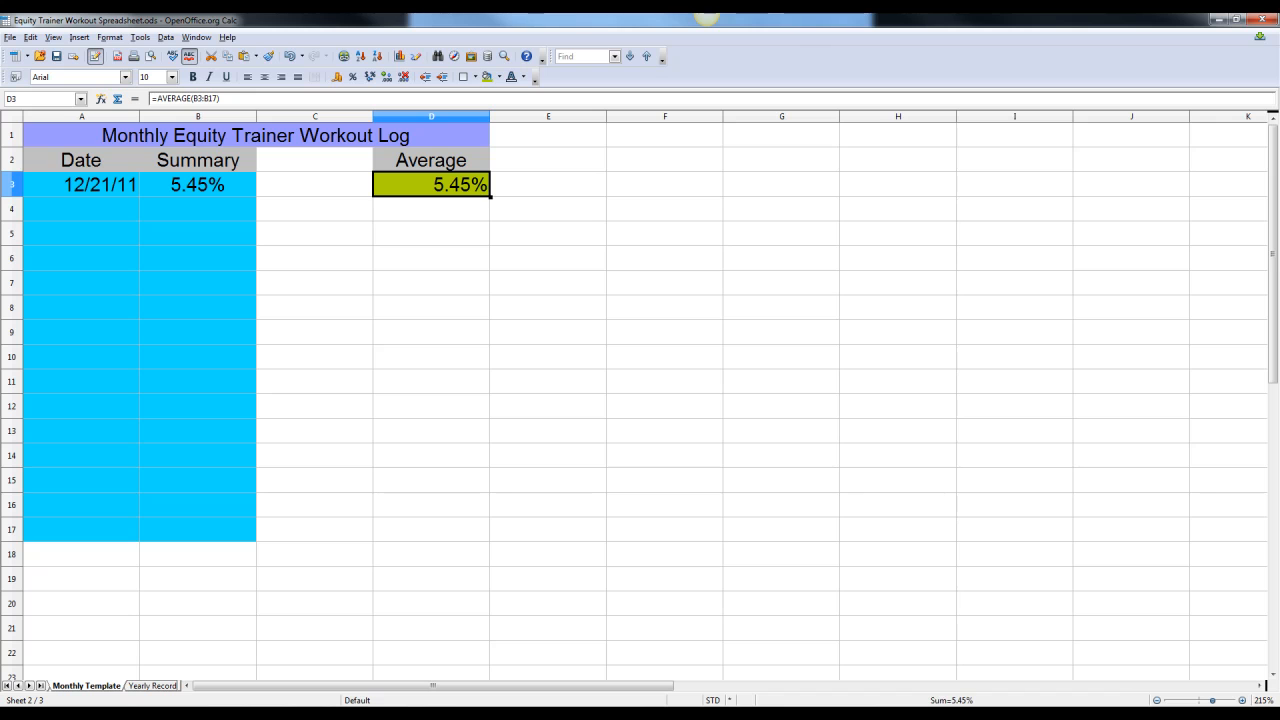
# Step: Open the Yearly Records sheet and enter 5.45% as December's average
pyautogui.hotkey('ctrl', 'pagedown')
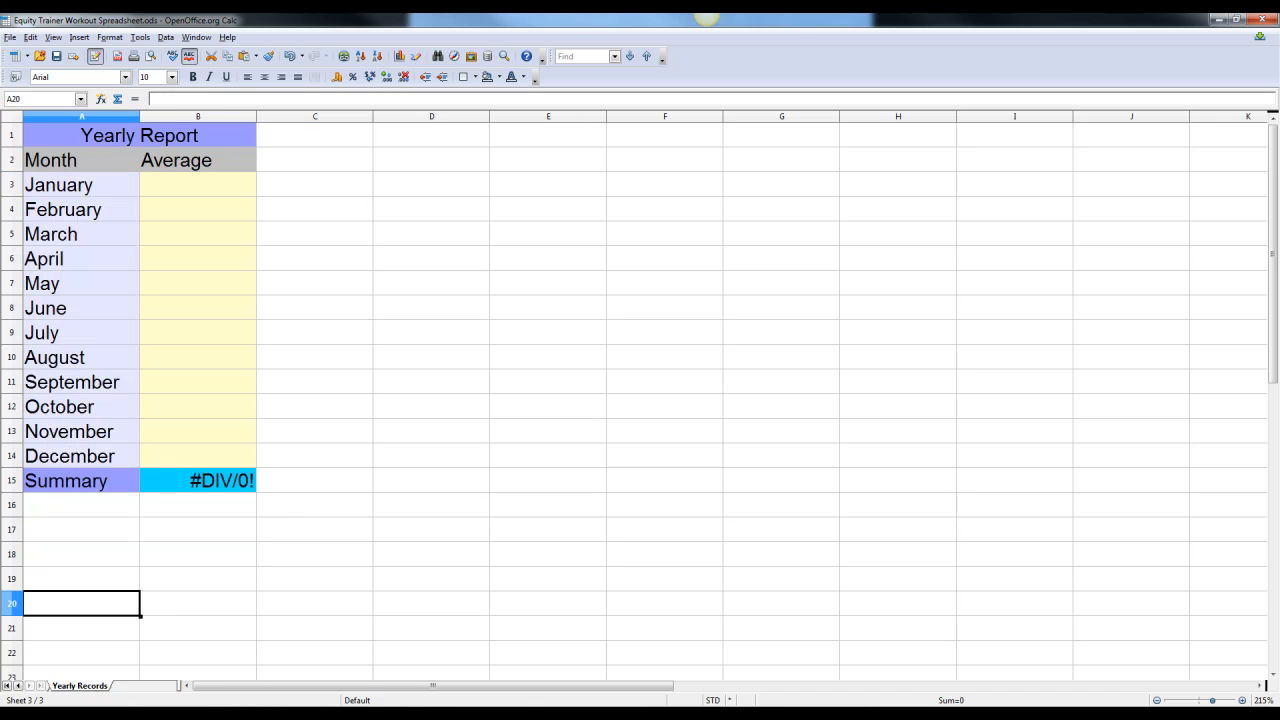
pyautogui.click(198, 456)
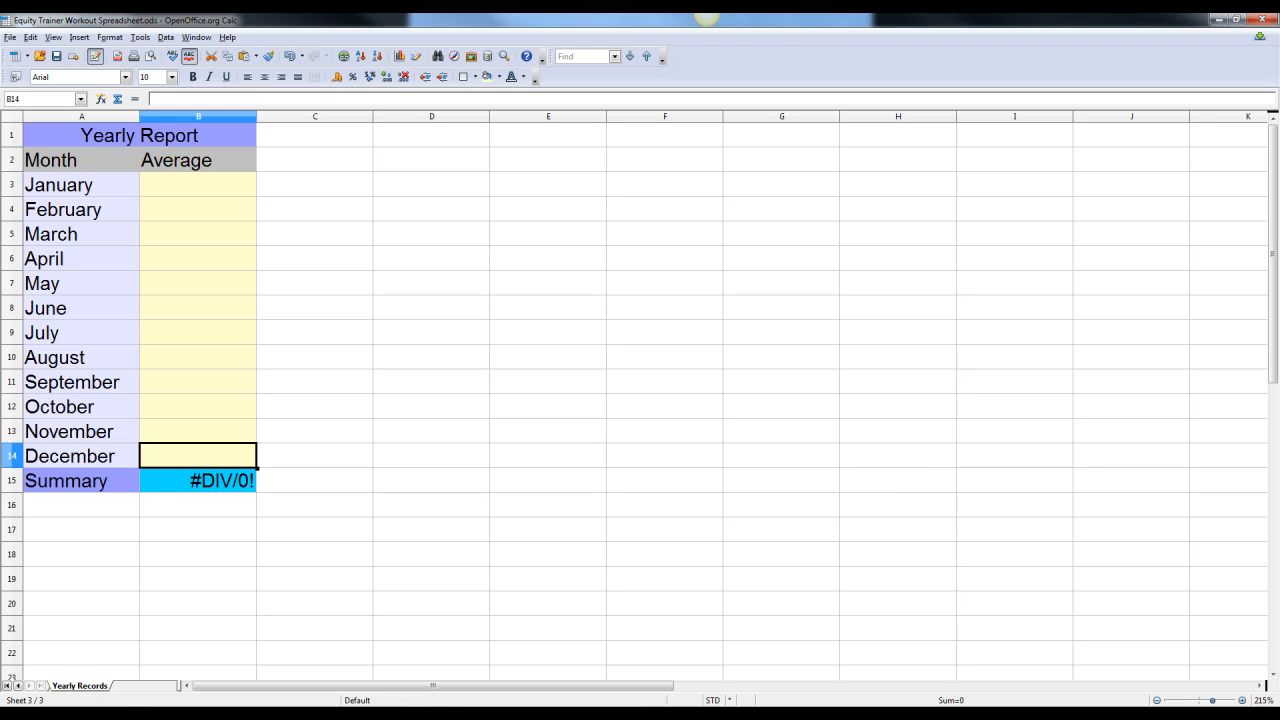
pyautogui.write('5.45')
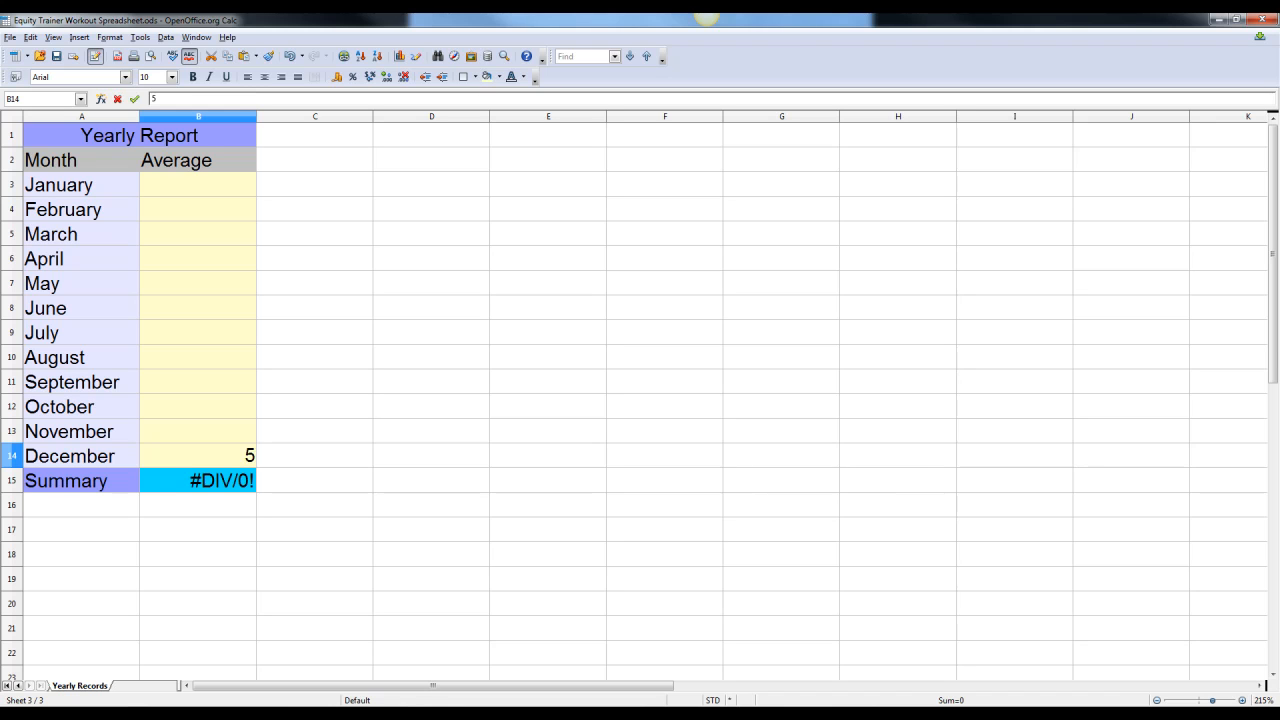
pyautogui.write('%')
pyautogui.press('Return')
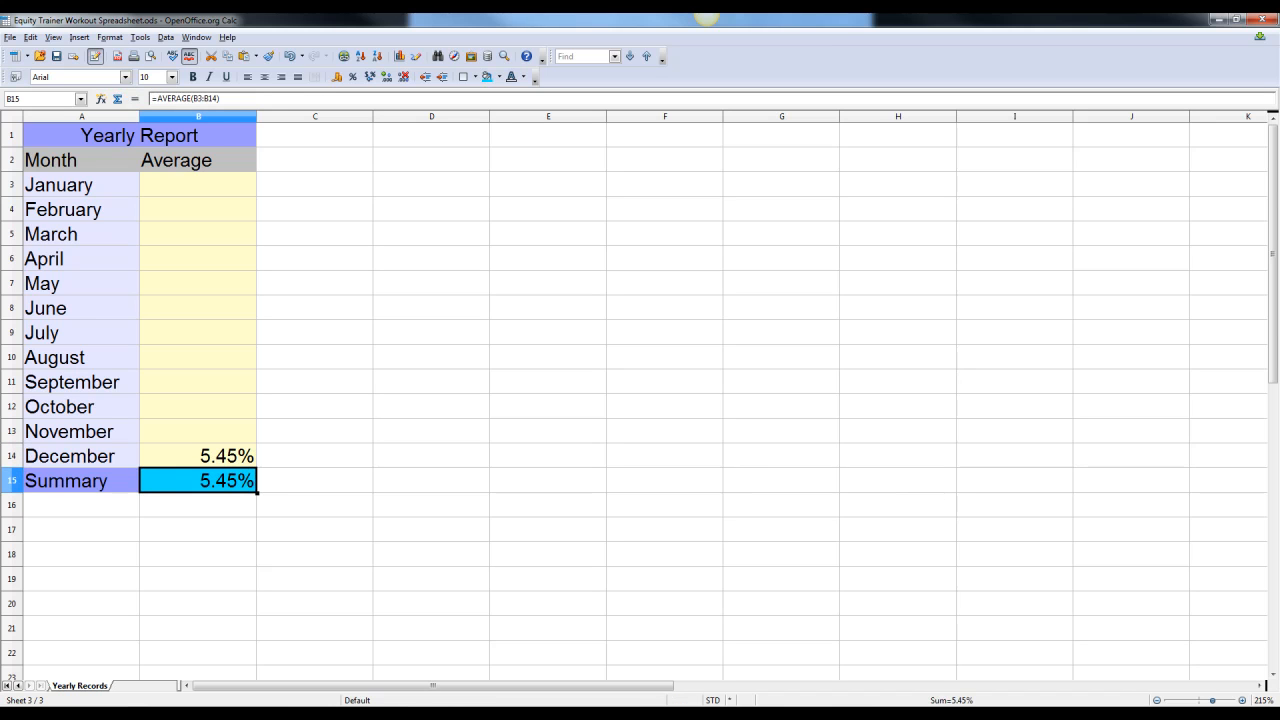
pyautogui.press('Up')
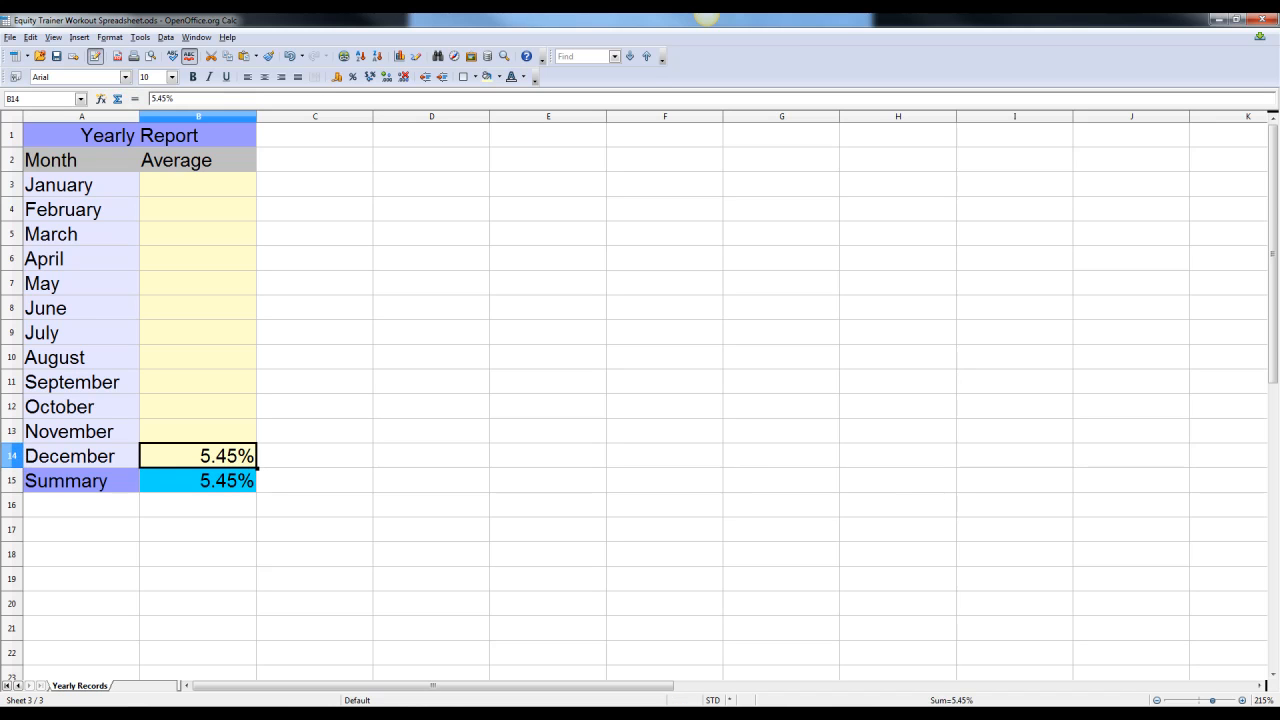